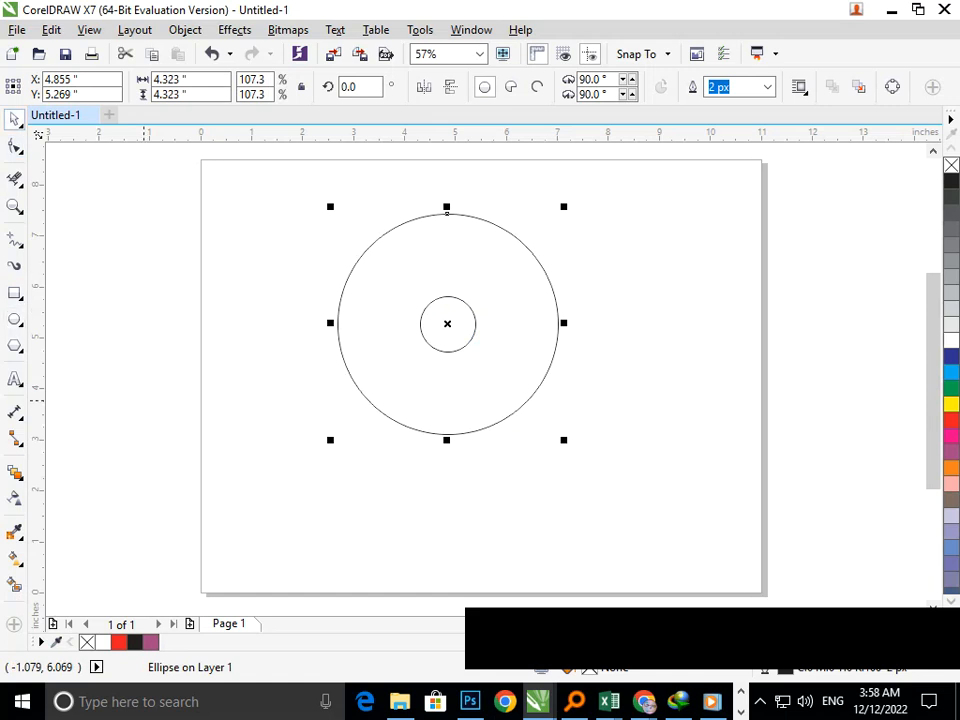
Scale the small inner circle down slightly about its own centre, keeping it concentric with the large circle
click(474, 335)
drag(412, 358, 416, 357)
click(260, 462)
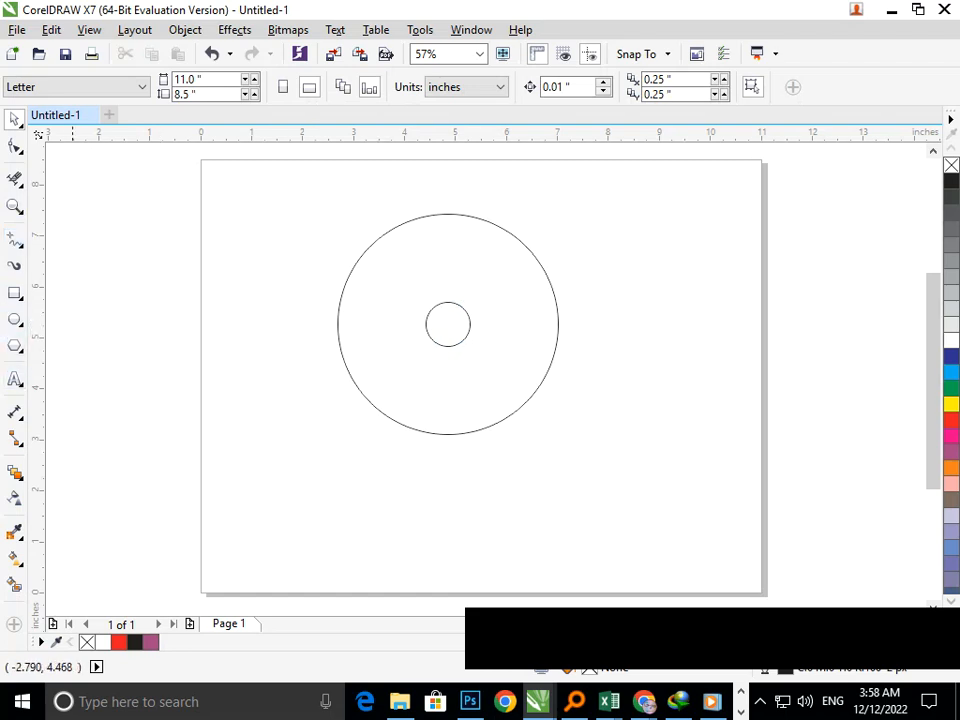
Blend the large outer circle with the small inner circle to create concentric intermediate circles
click(15, 472)
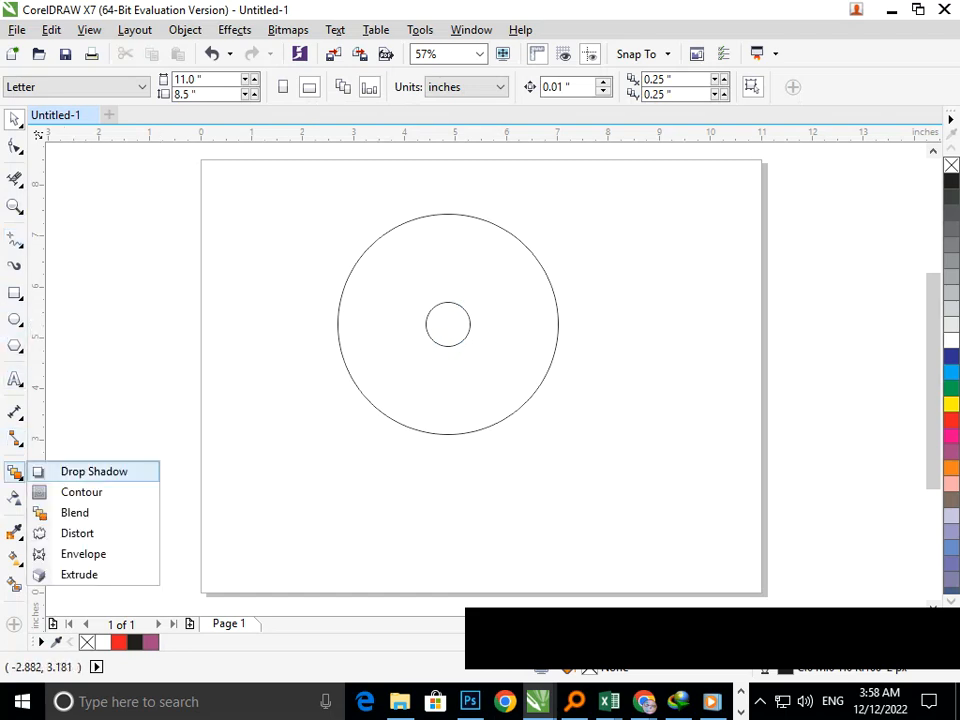
click(81, 491)
click(443, 215)
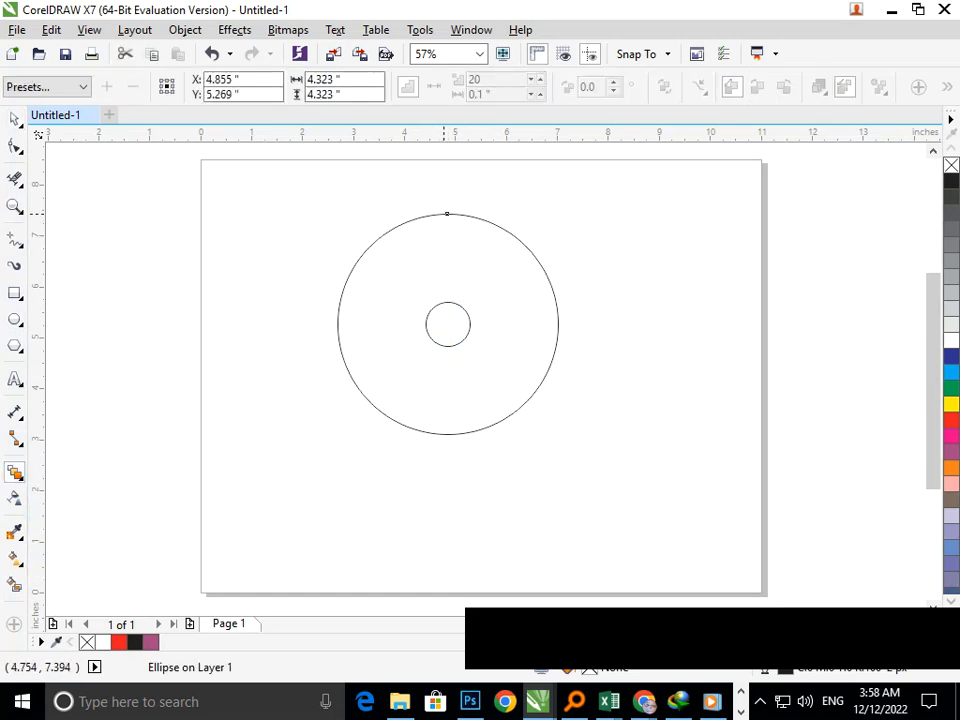
drag(448, 324, 464, 160)
mouse_move(447, 327)
mouse_down()
mouse_move(443, 203)
mouse_move(456, 293)
mouse_move(446, 321)
mouse_move(450, 268)
mouse_move(447, 322)
mouse_up()
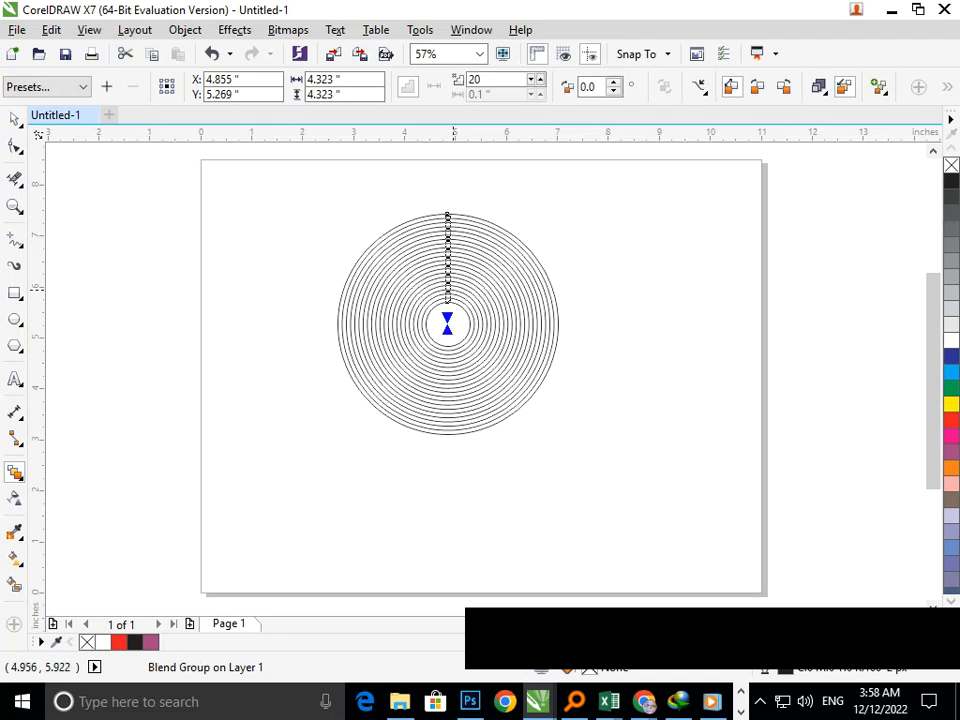
Set the number of blend steps between the two circles to 4 and deselect the blend
drag(492, 80, 376, 92)
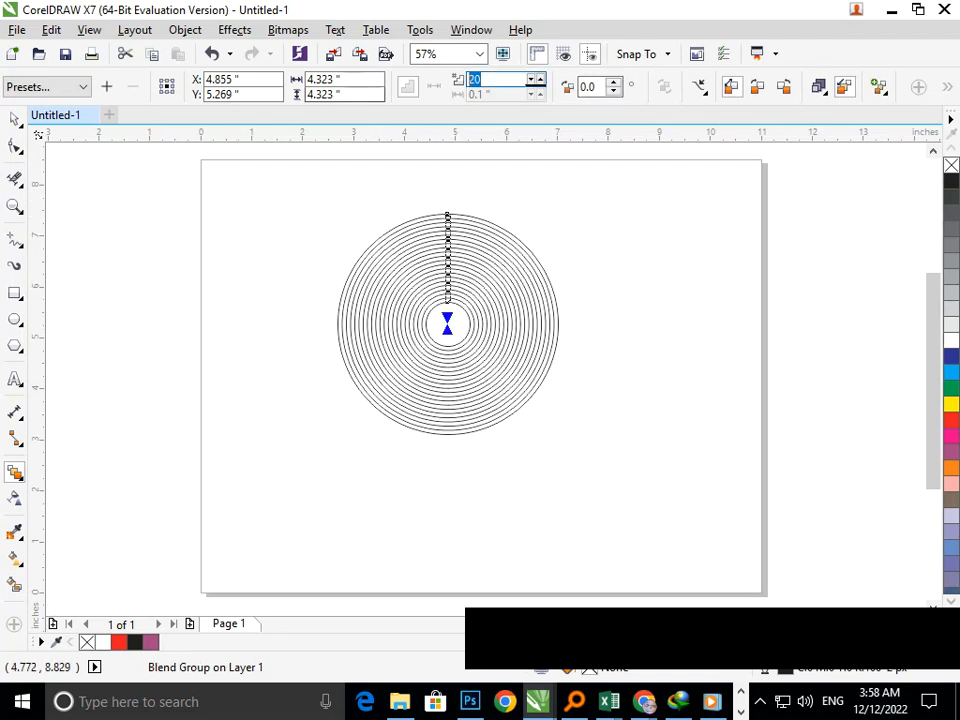
text(4)
key(Return)
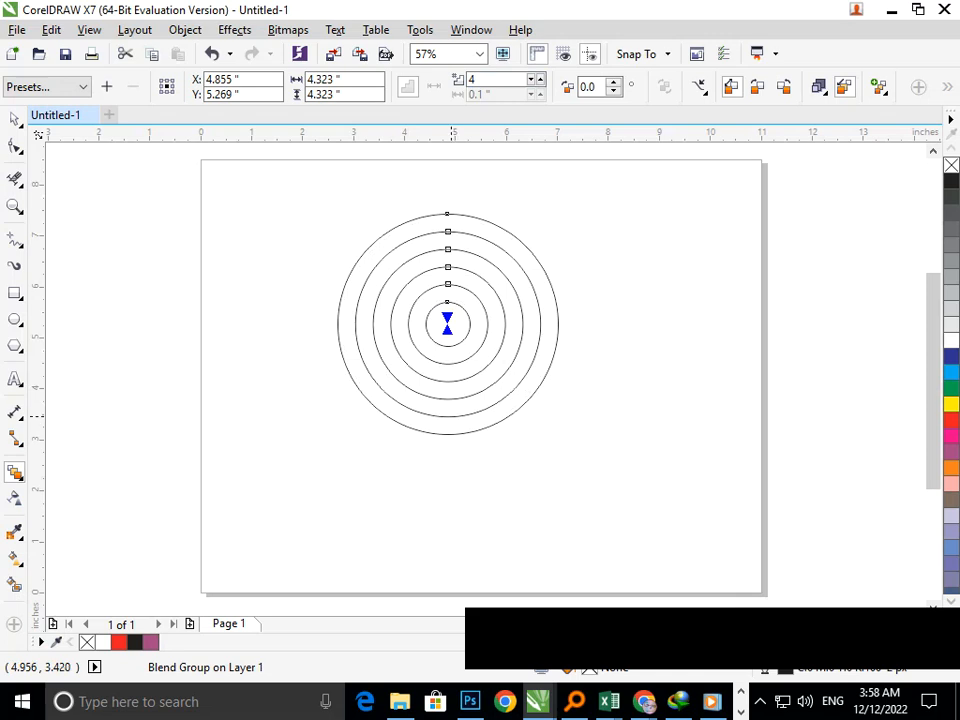
key(space)
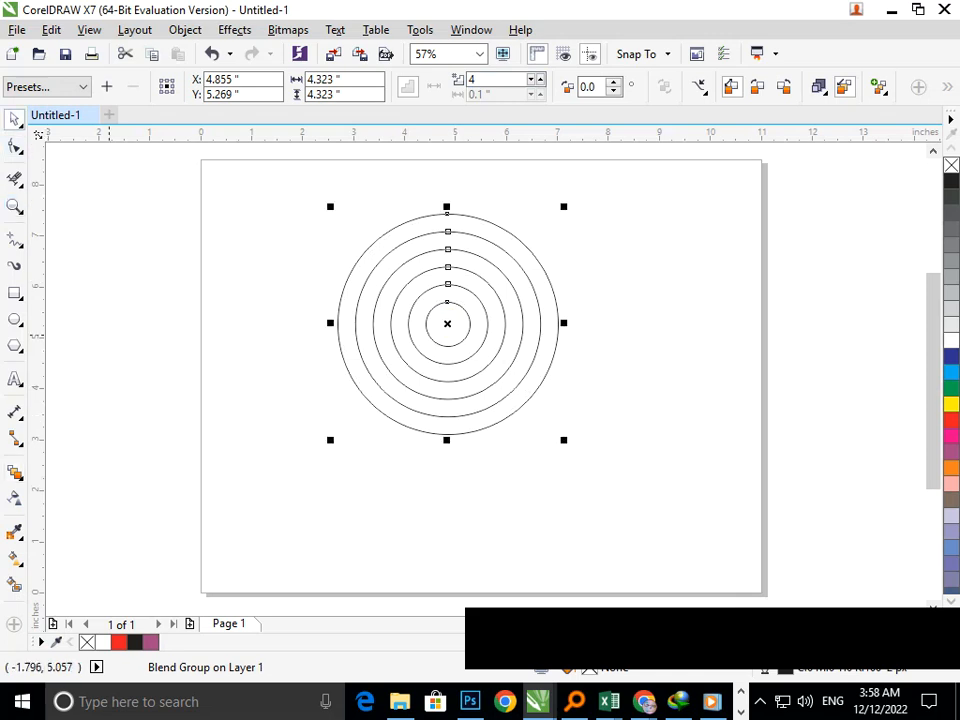
click(91, 292)
Draw a horizontal line about 8.54 inches long across the upper part of the circles with the Pen tool
click(19, 244)
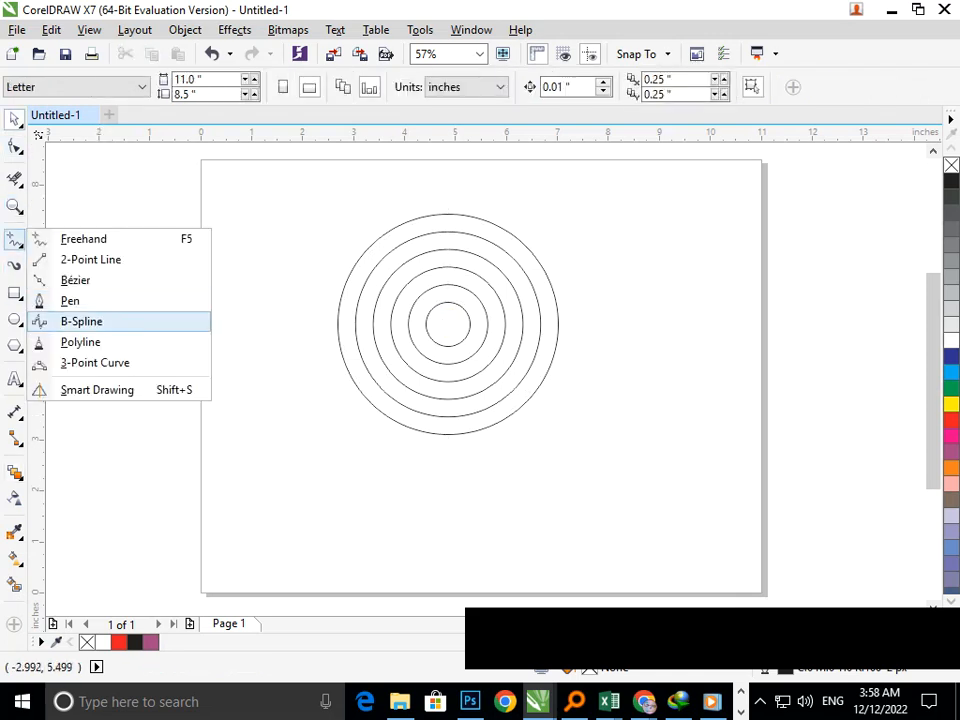
click(70, 300)
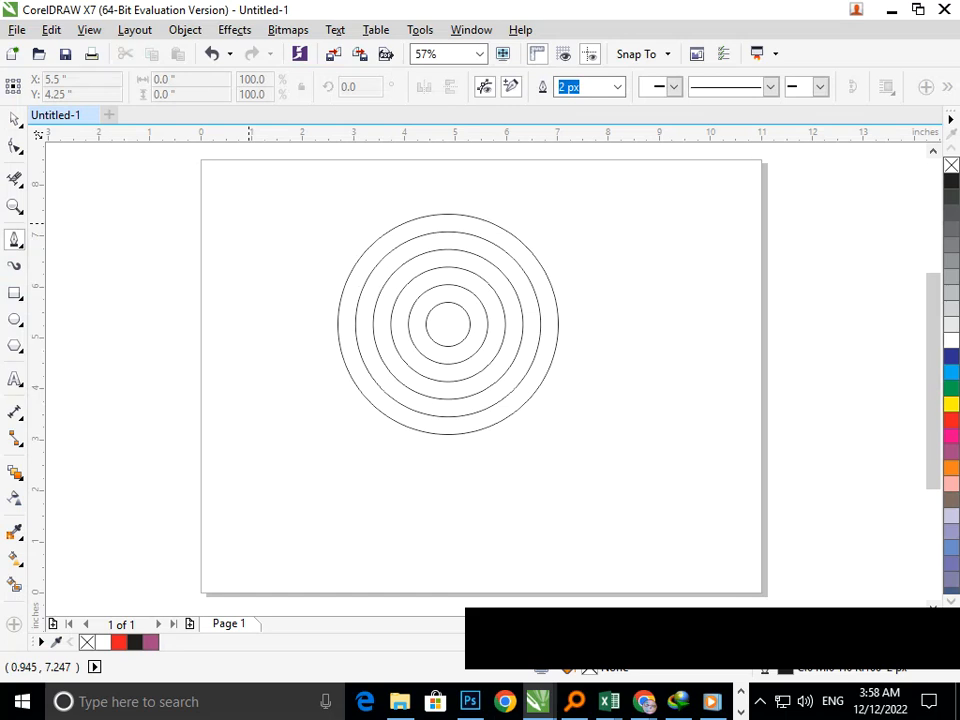
click(245, 228)
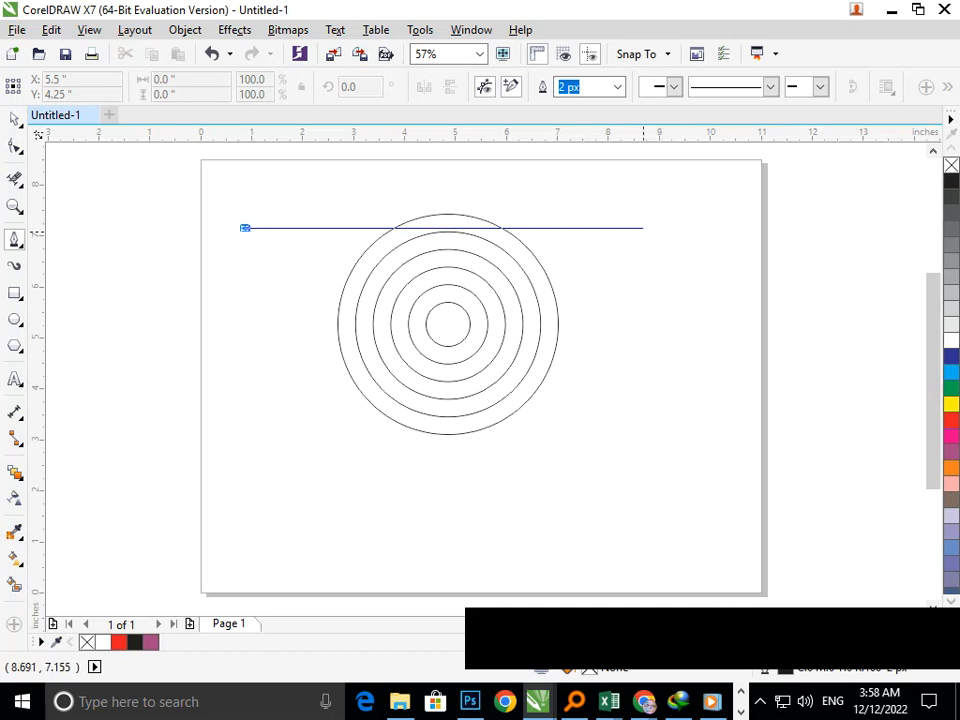
double_click(681, 228)
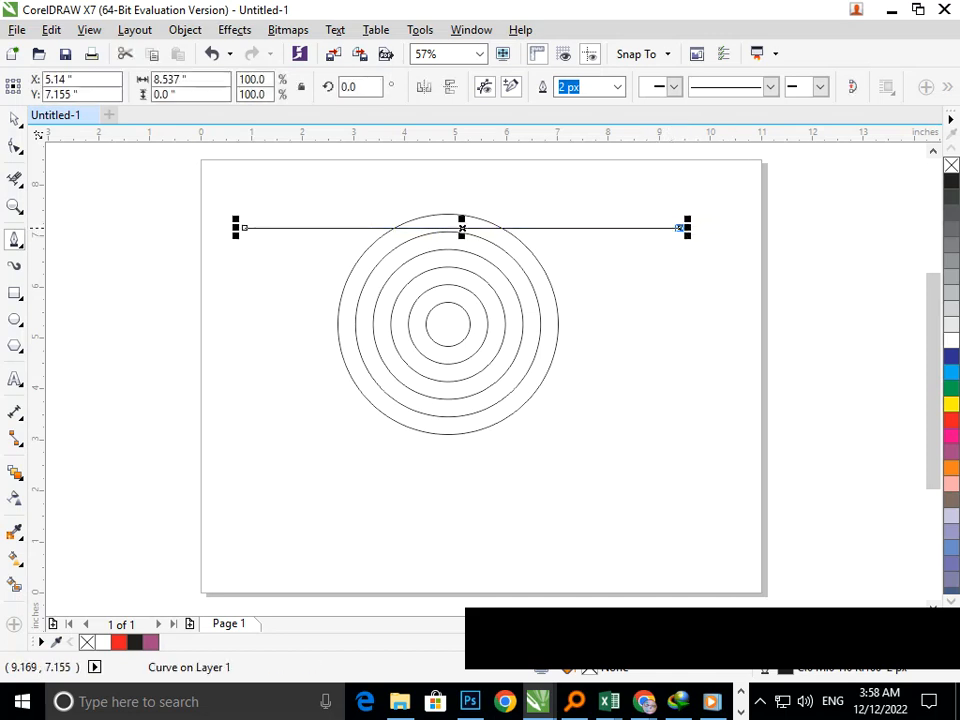
click(15, 118)
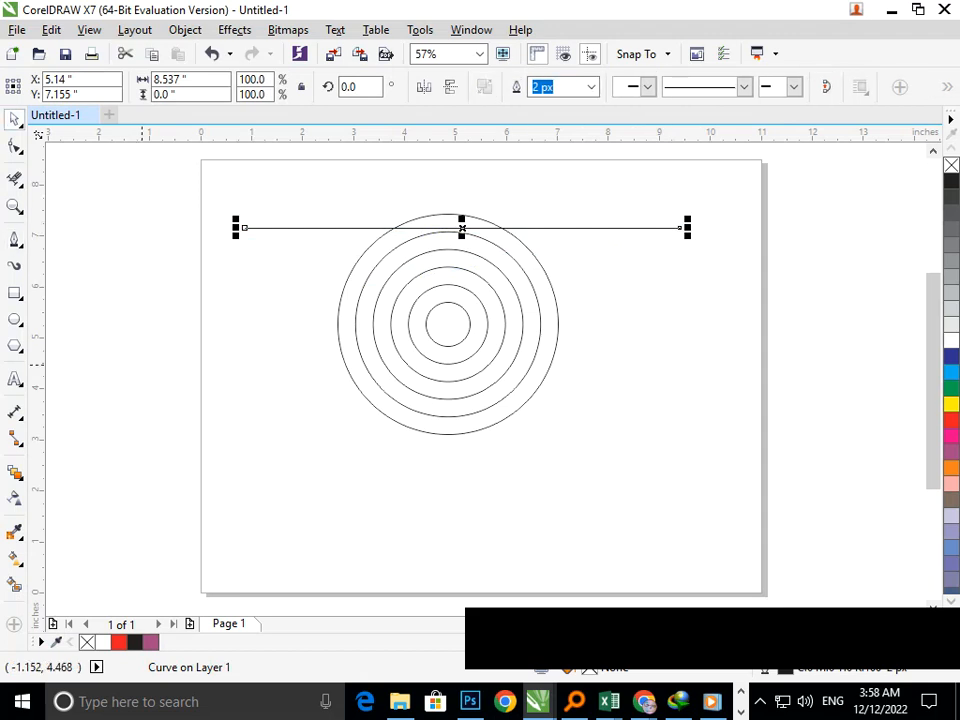
Snap the line's midpoint to the top of the outermost circle and place a copy tangent to the top of the second circle
click(378, 210)
click(462, 228)
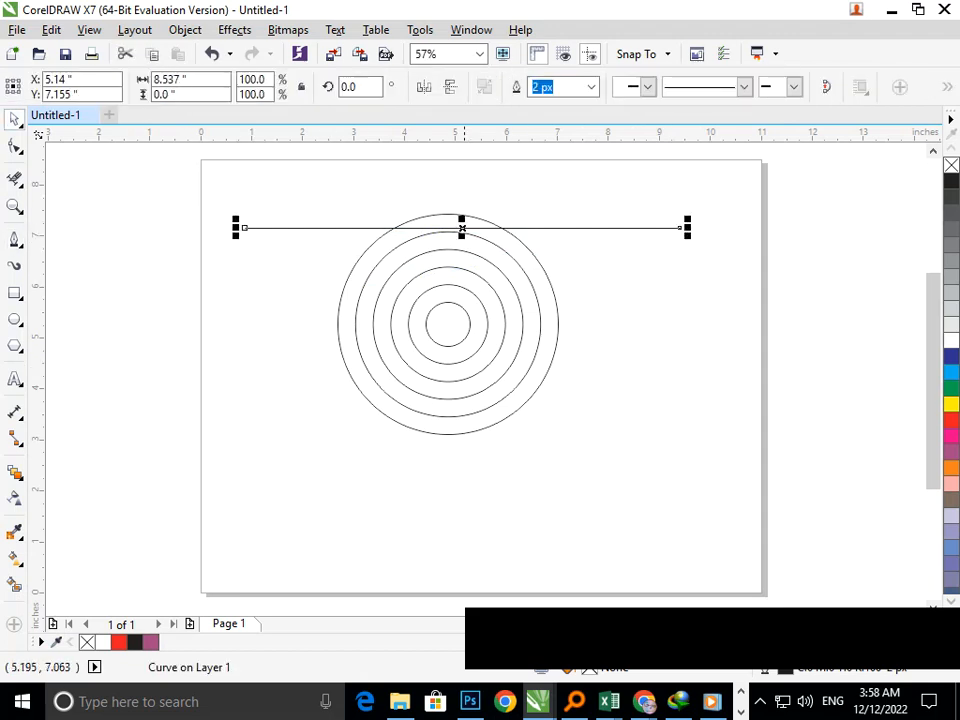
click(463, 230)
mouse_move(462, 228)
mouse_down()
mouse_move(446, 213)
mouse_move(446, 231)
mouse_up()
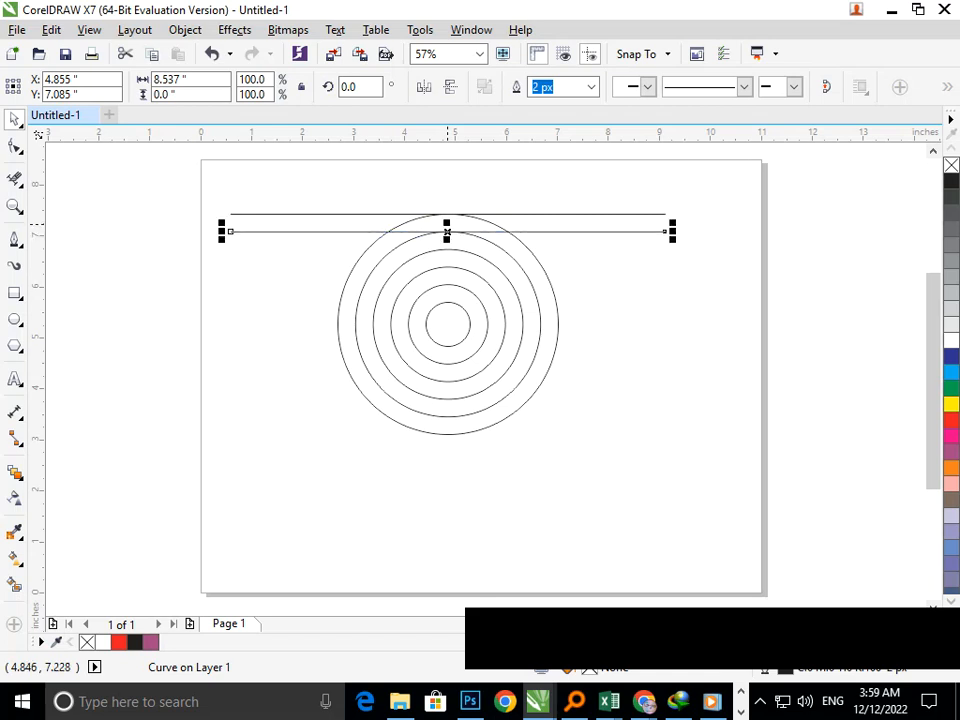
Repeat the line duplication so each remaining inner circle also has a horizontal line at its top
key(ctrl+r)
key(ctrl+r)
key(ctrl+r)
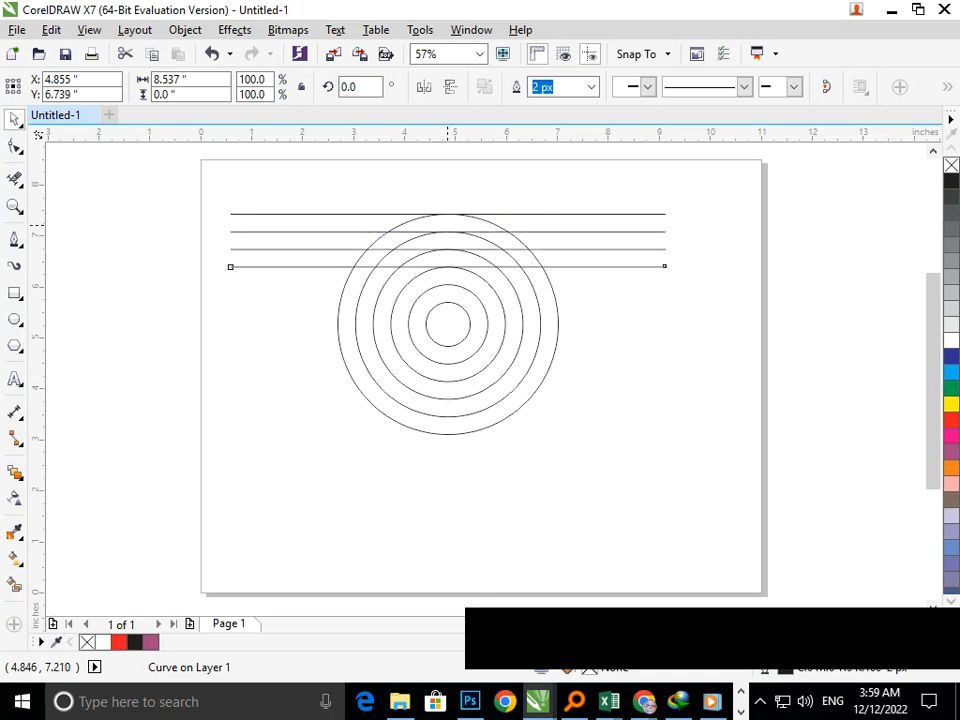
key(ctrl+r)
Group the six horizontal lines and move the group's rotation centre to the common centre of the circles
drag(201, 192, 688, 324)
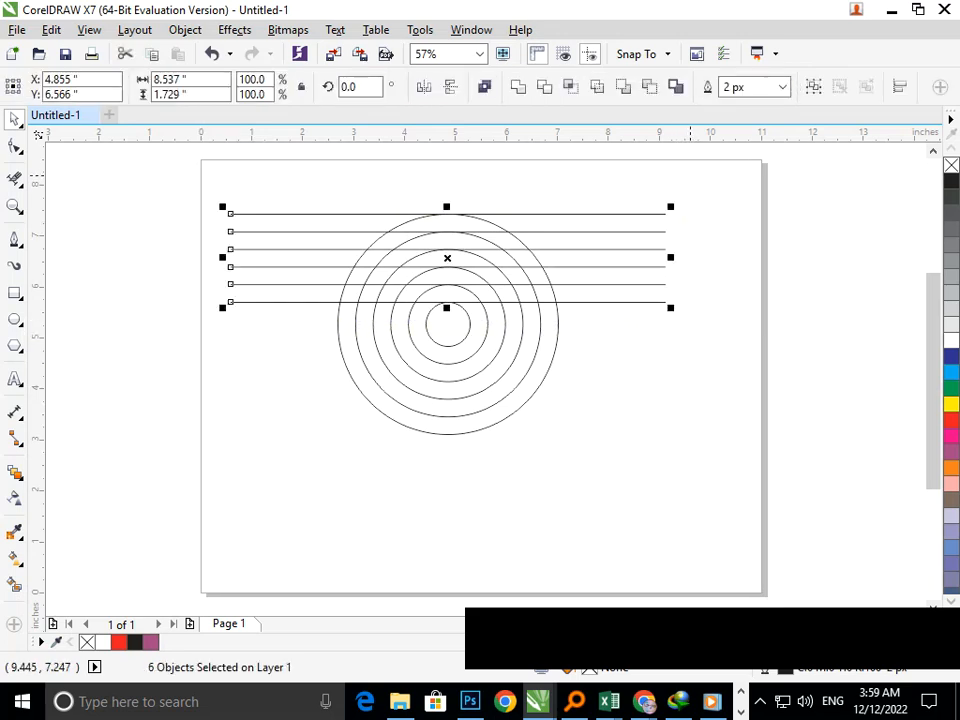
click(510, 87)
key(ctrl+g)
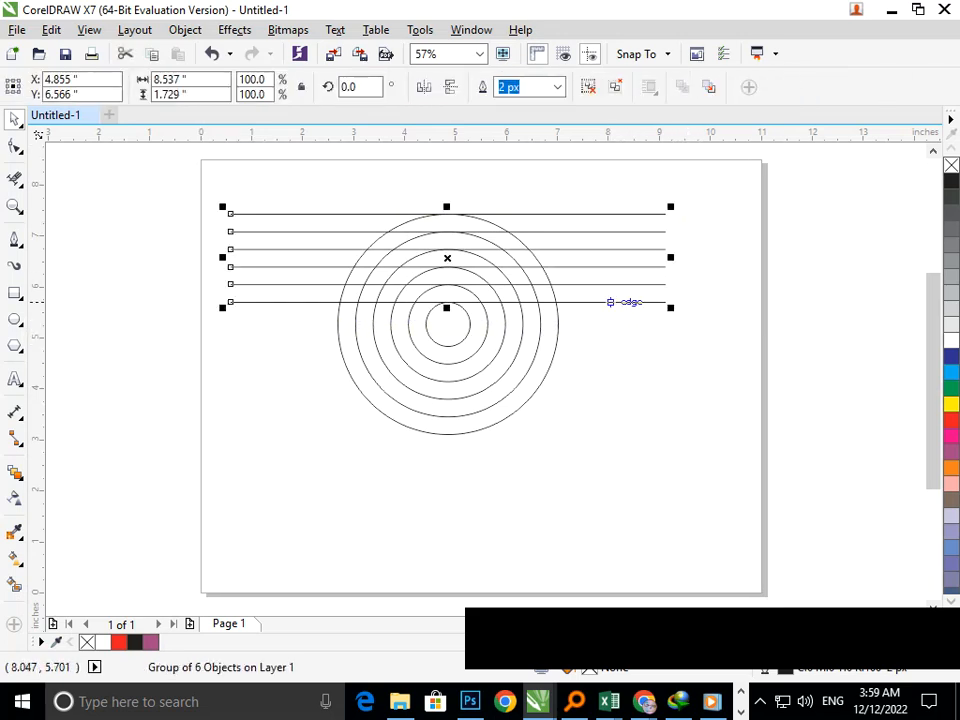
click(608, 302)
drag(448, 259, 447, 323)
Rotate the line group by 120° with 1 copy about the circles' centre, applying it twice to get three sets of lines
click(471, 29)
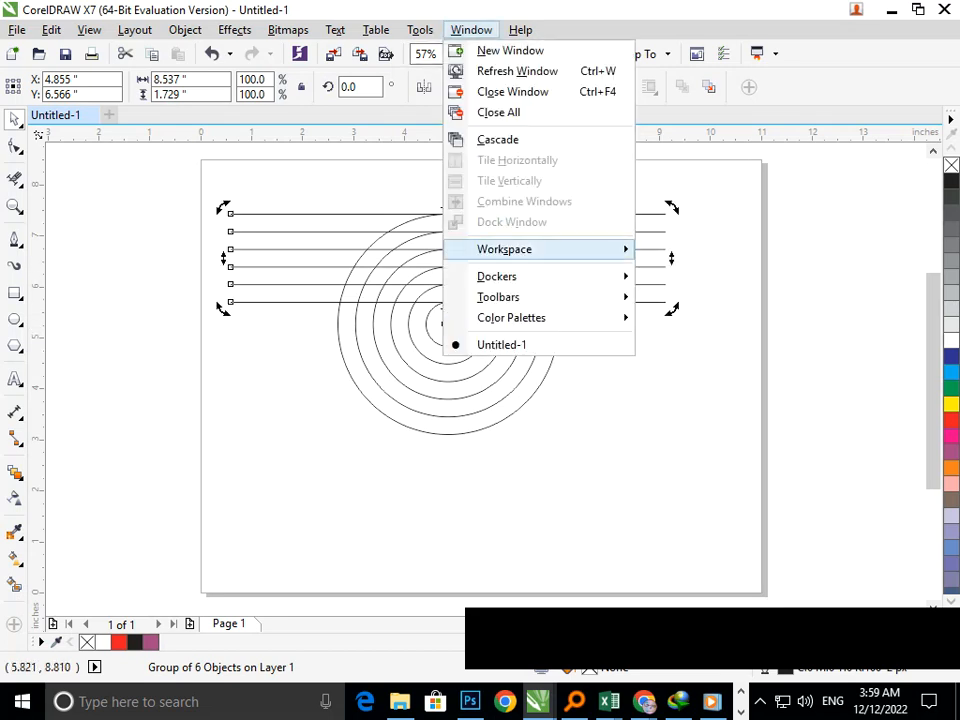
mouse_move(540, 297)
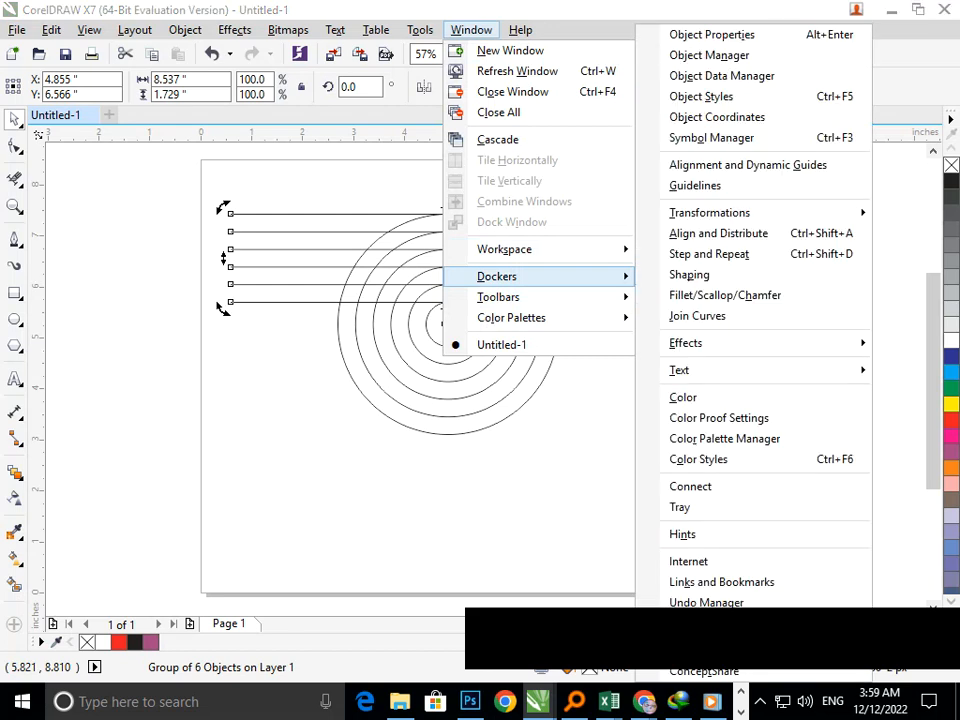
mouse_move(709, 212)
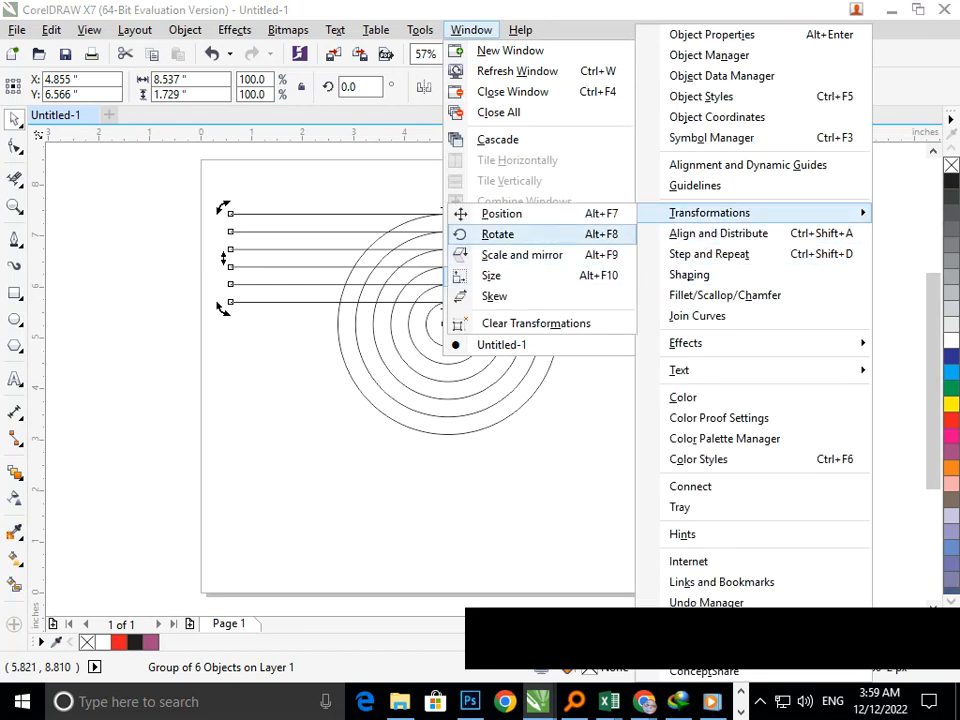
click(495, 233)
double_click(818, 173)
text(120)
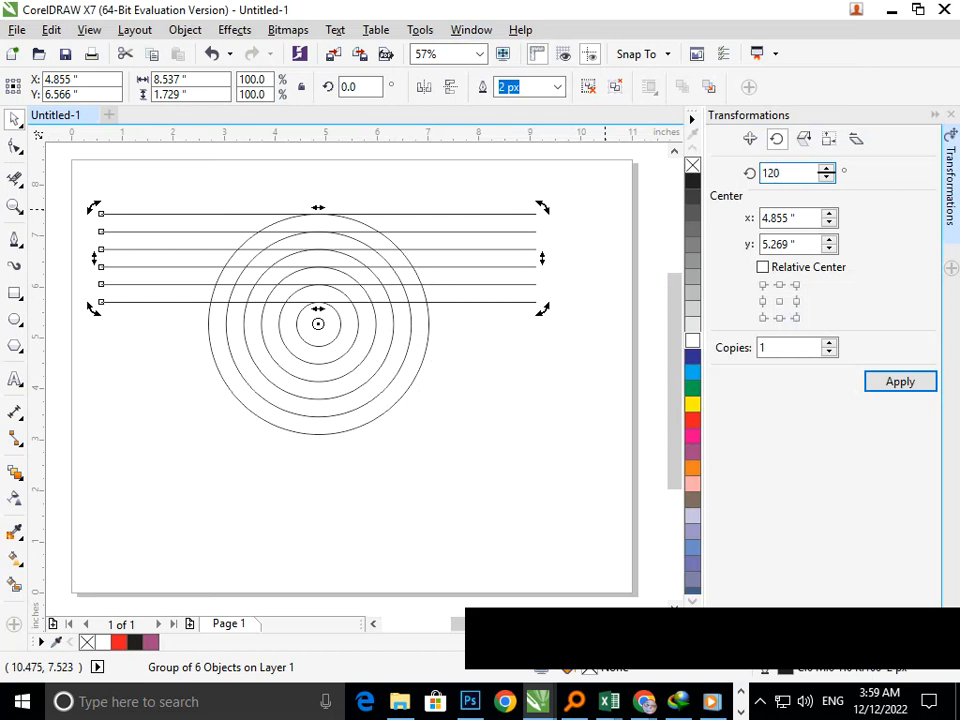
click(775, 347)
click(764, 347)
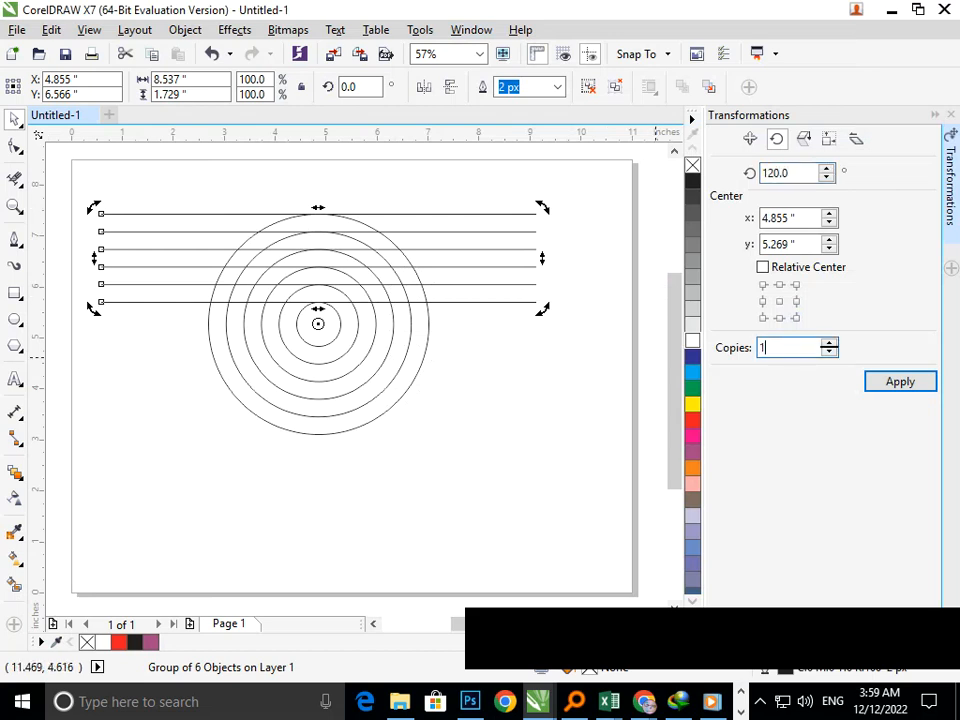
key(Return)
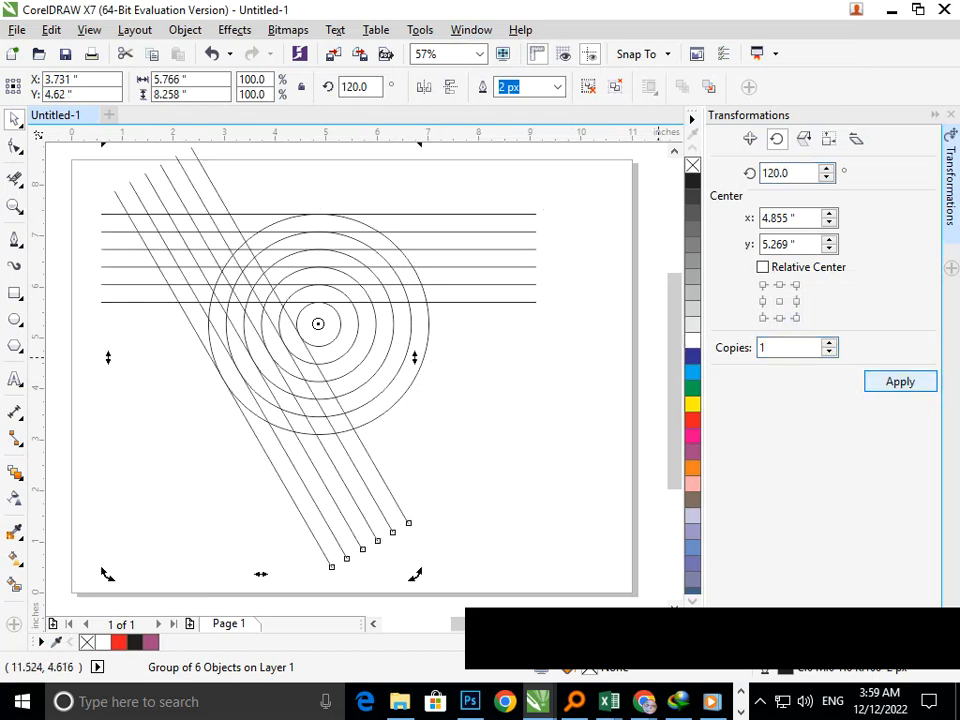
key(Return)
key(Escape)
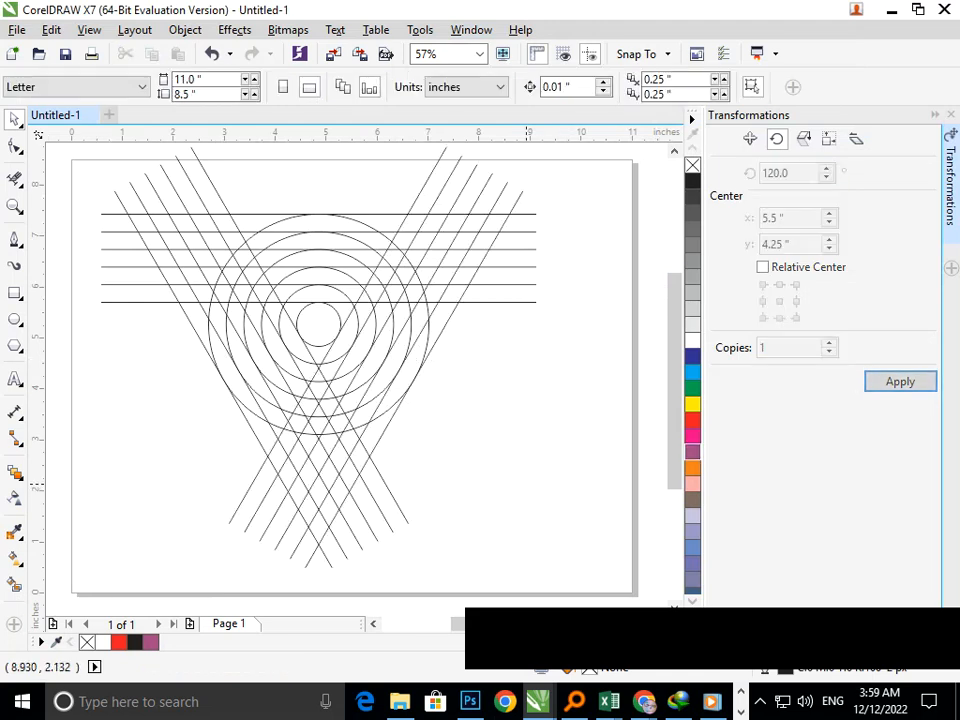
Try to delete the segments between the two uppermost horizontal lines with Virtual Segment Delete, and undo the deletion
drag(176, 193, 641, 380)
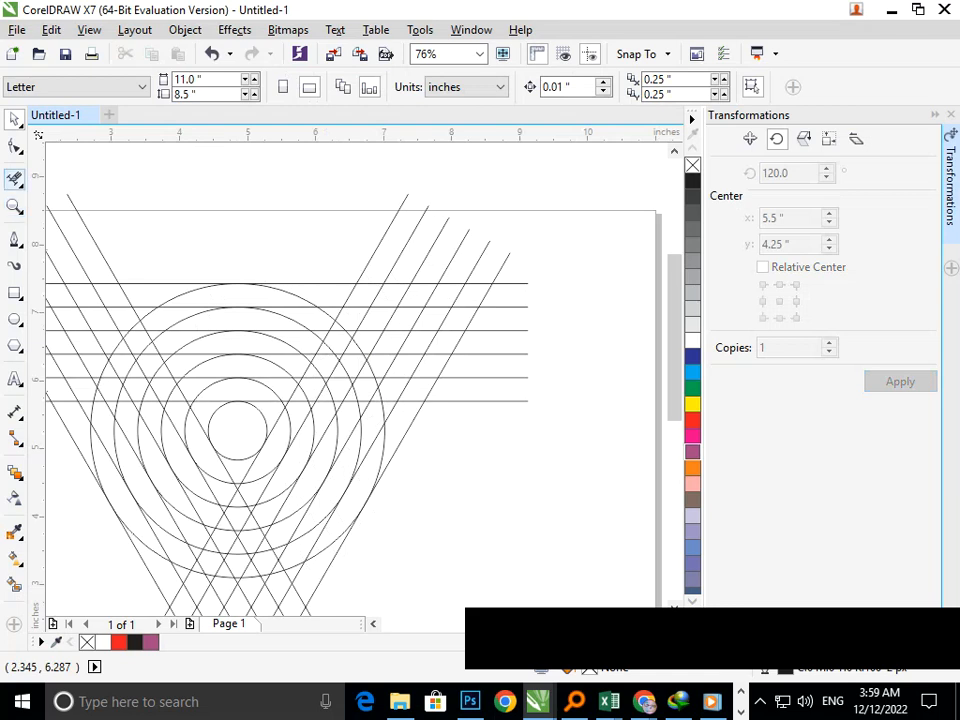
click(14, 178)
mouse_move(222, 292)
mouse_down()
mouse_move(456, 299)
mouse_move(467, 291)
mouse_up()
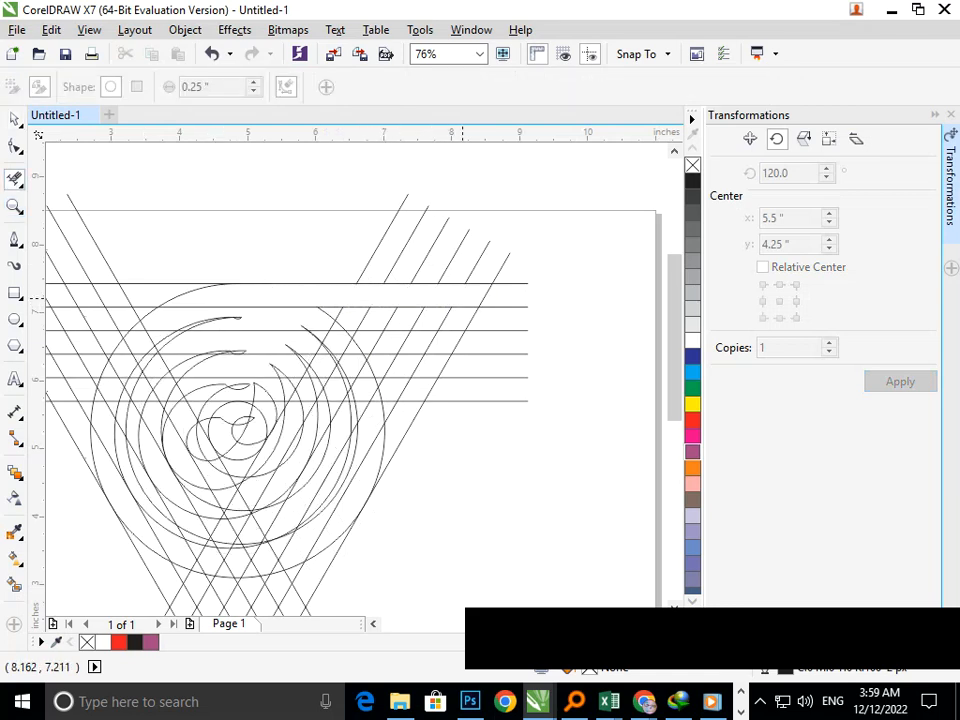
key(ctrl+z)
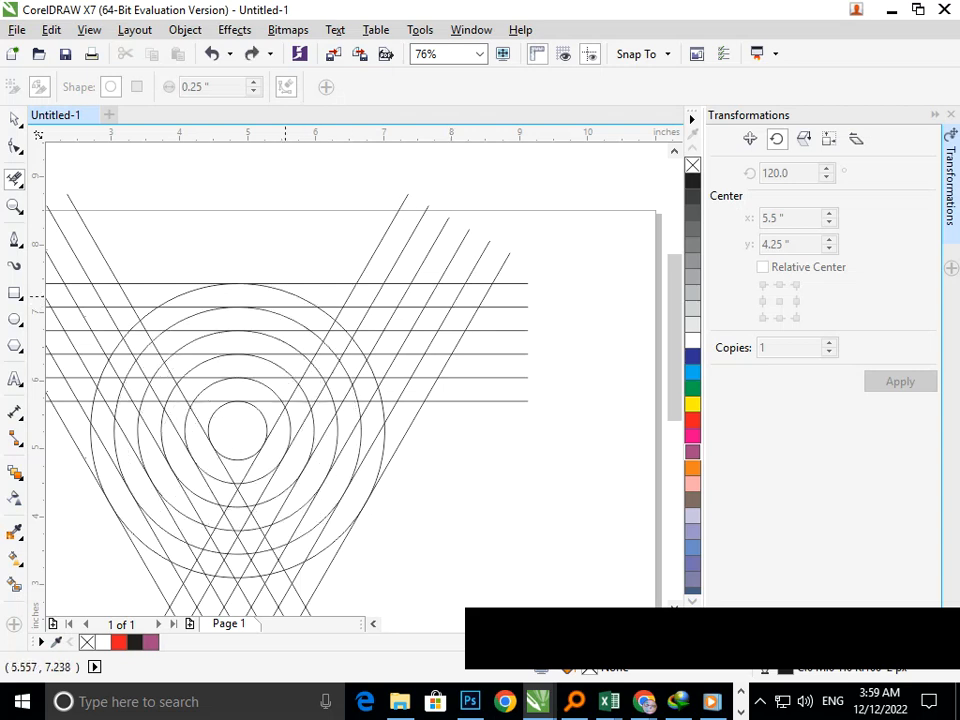
key(ctrl+shift+z)
key(ctrl+z)
scroll(364, 478, down, 1)
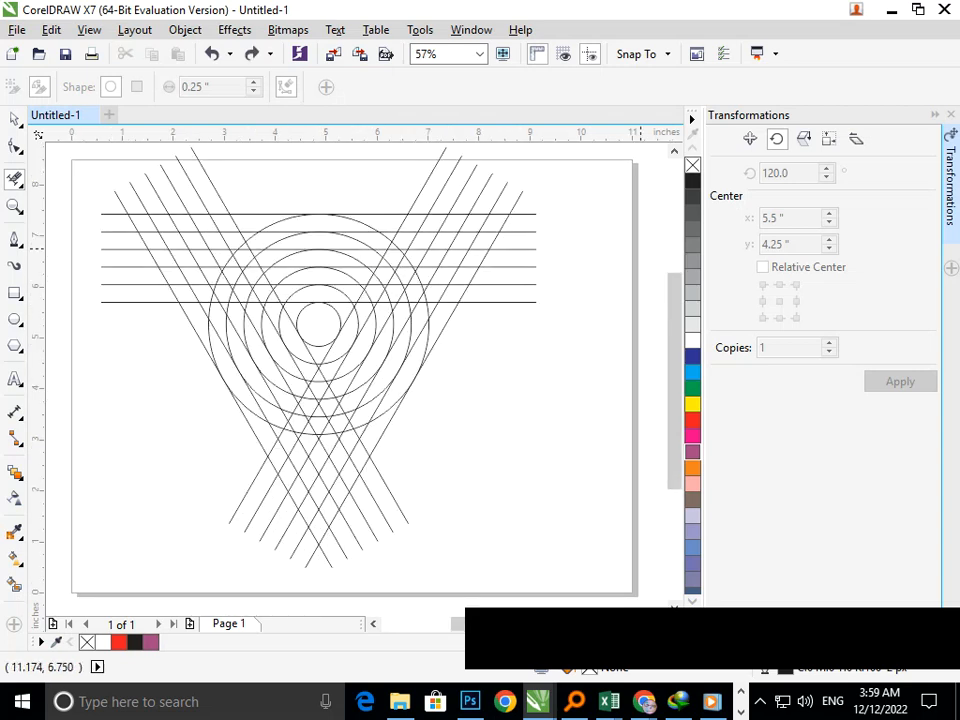
Close the Transformations docker and try deleting a short segment near the outer circle's upper edge, undoing the result
click(951, 115)
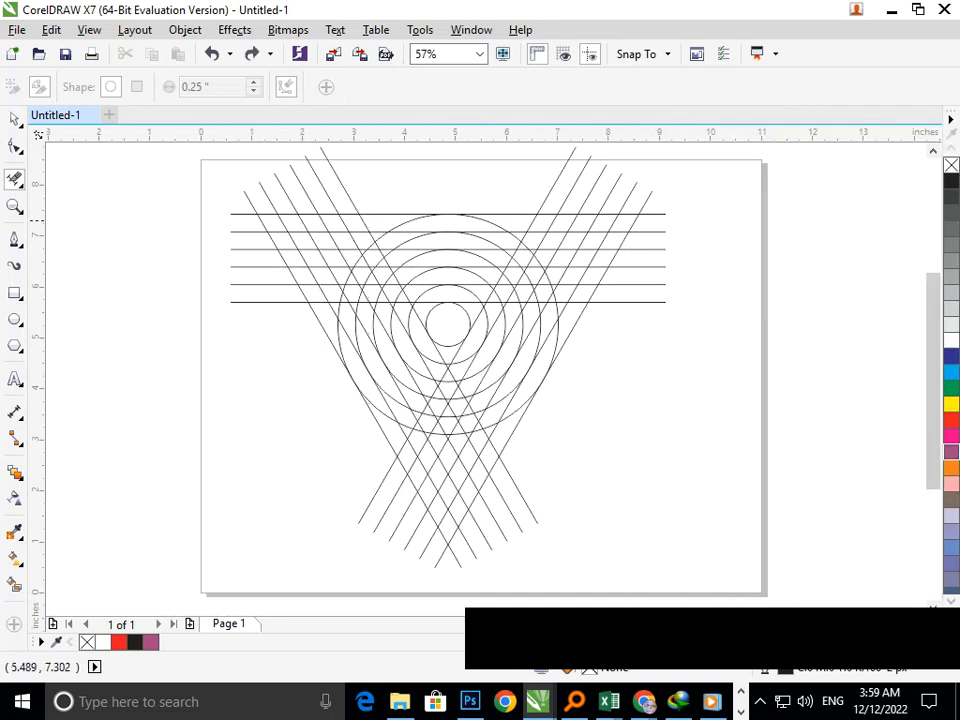
drag(481, 219, 518, 221)
key(ctrl+z)
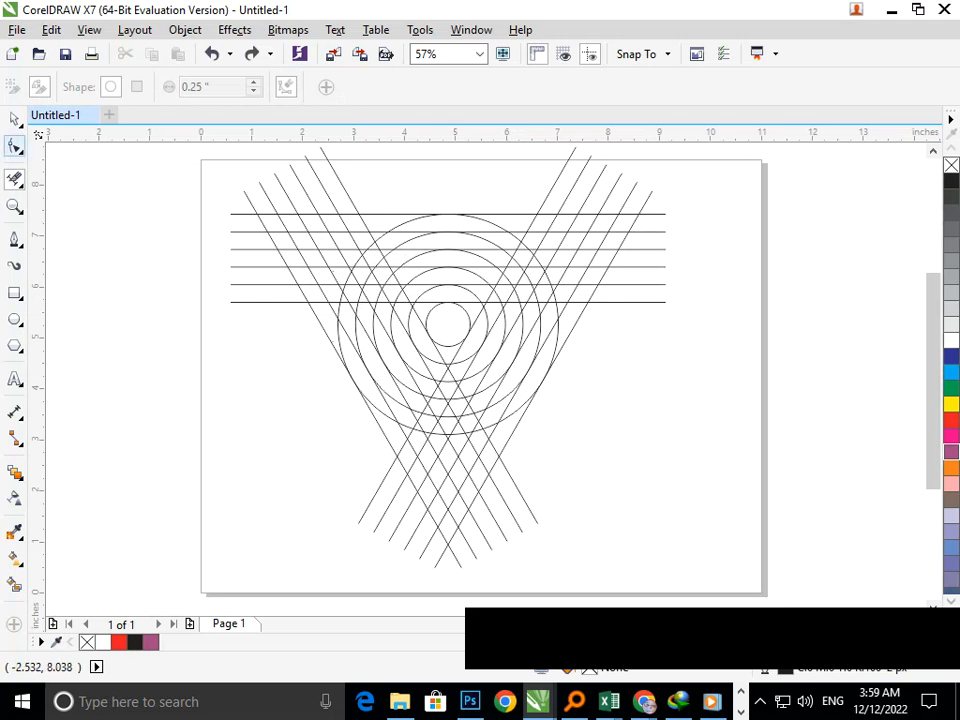
Try moving the blend's outer control circle away from the line pattern, and undo the move
key(space)
click(344, 344)
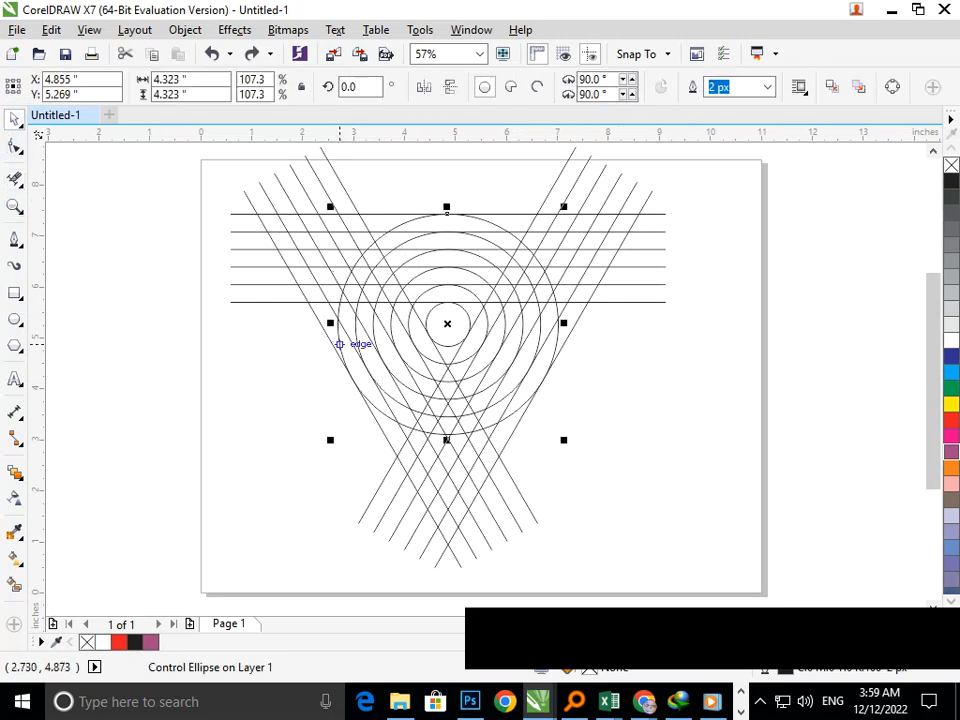
click(185, 29)
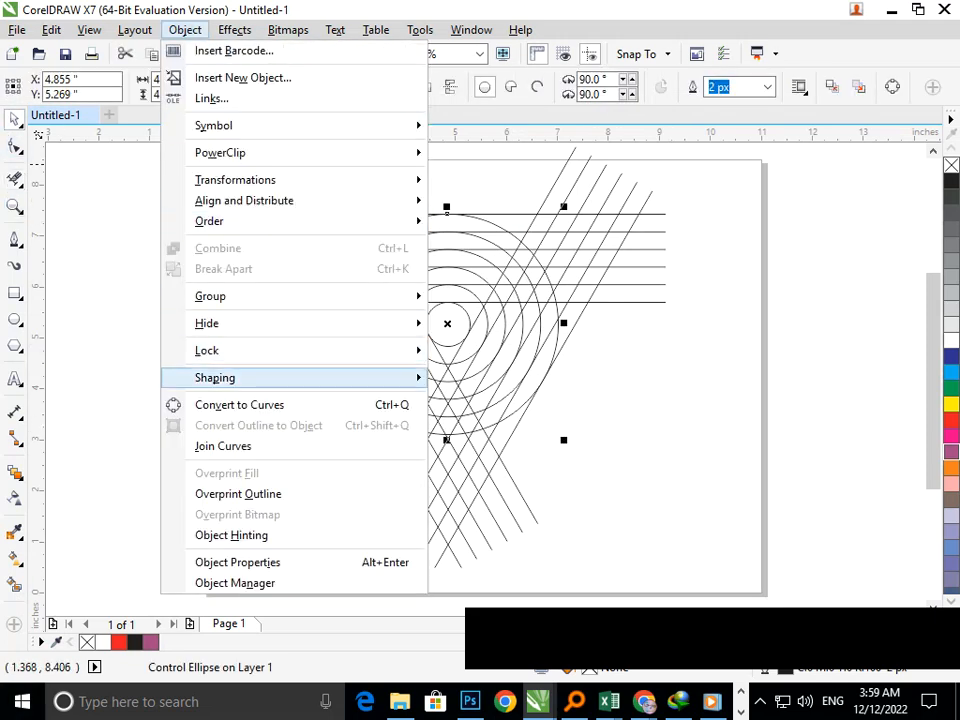
key(Escape)
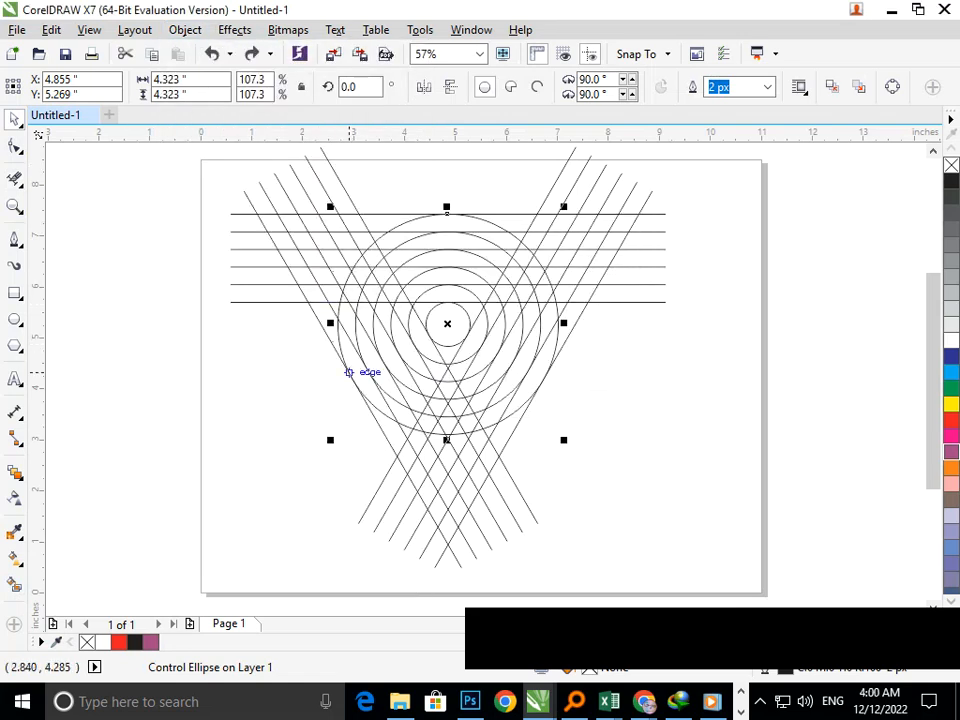
drag(344, 346, 72, 417)
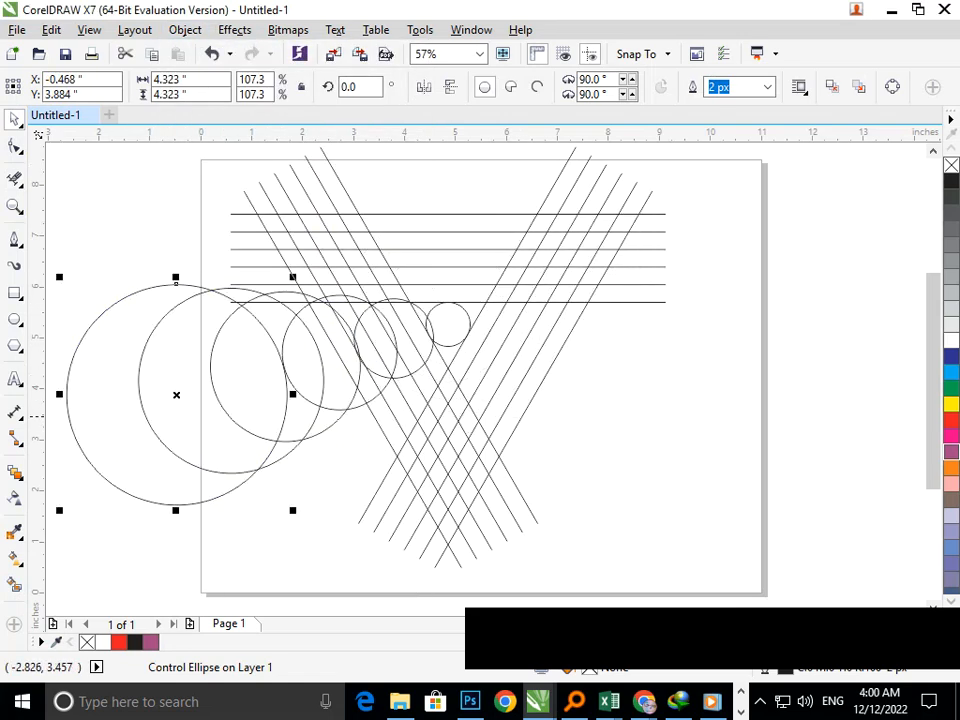
key(ctrl+z)
key(Escape)
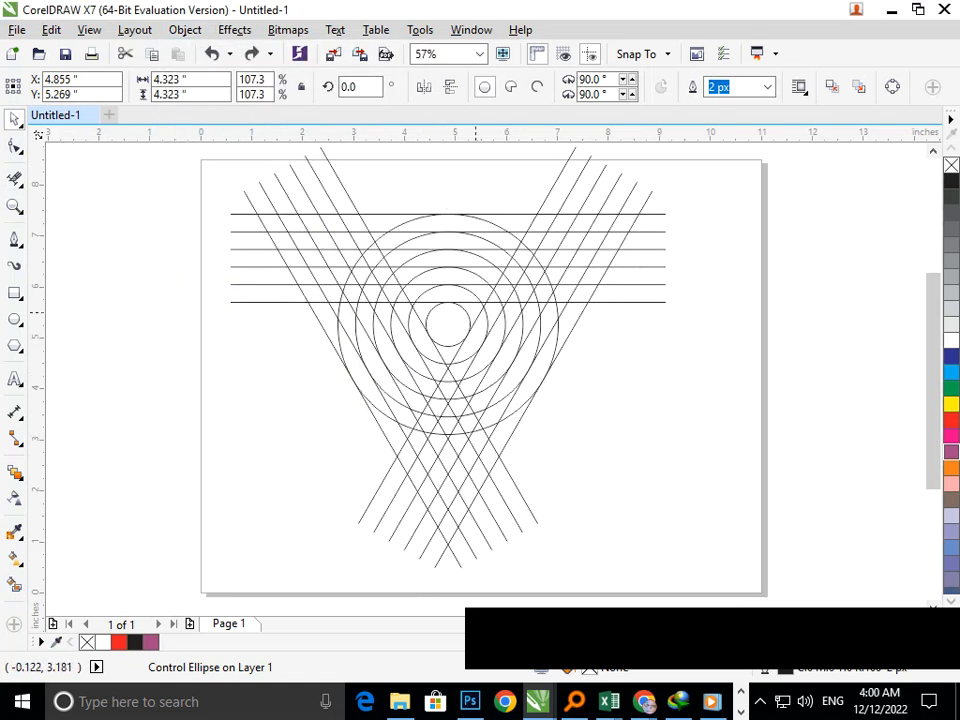
click(355, 243)
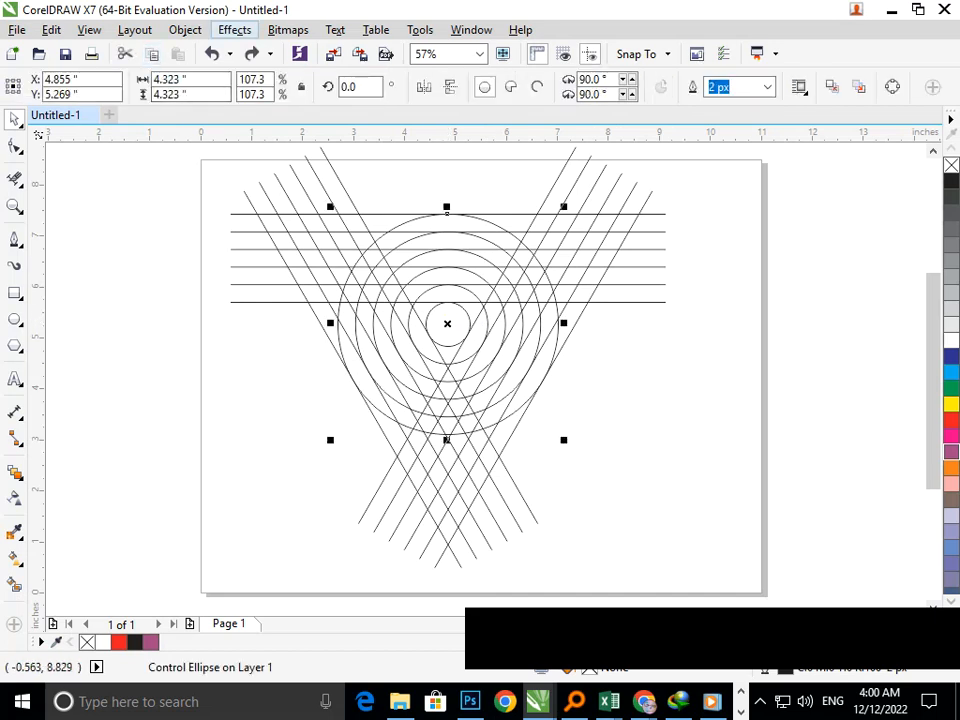
click(185, 29)
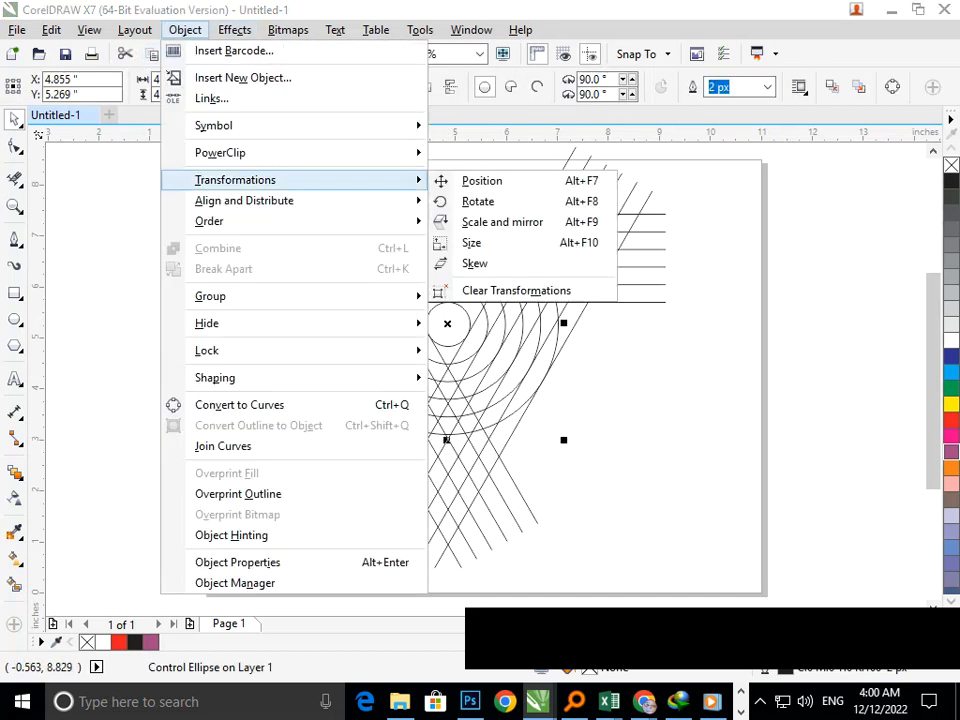
click(131, 295)
click(630, 360)
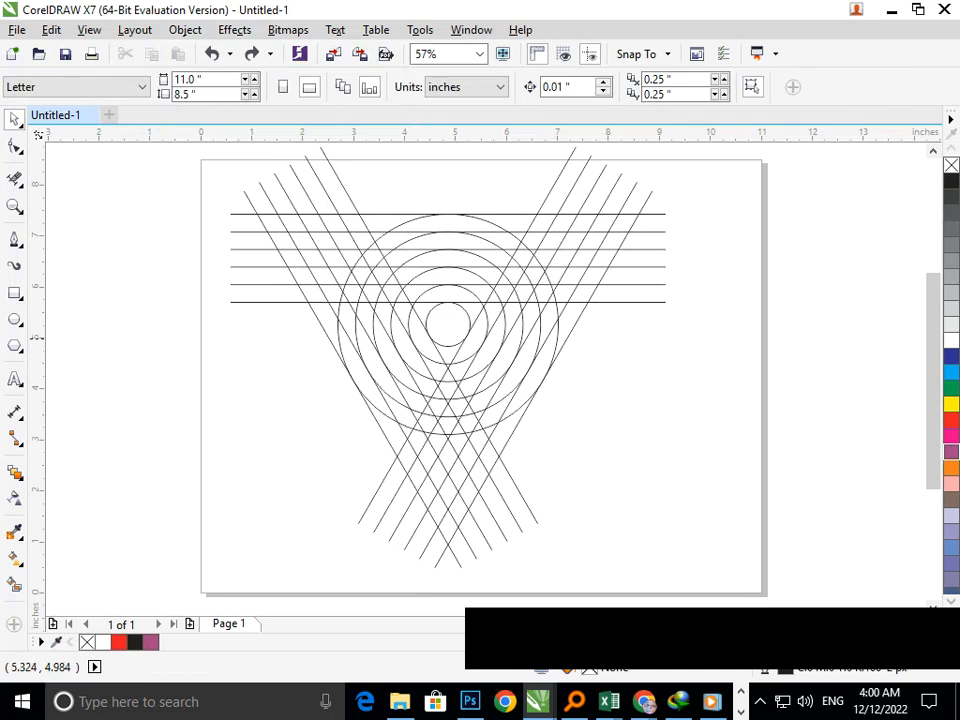
Try Virtual Segment Delete on the segments near the top of the blended circles, and undo the deletion
click(14, 179)
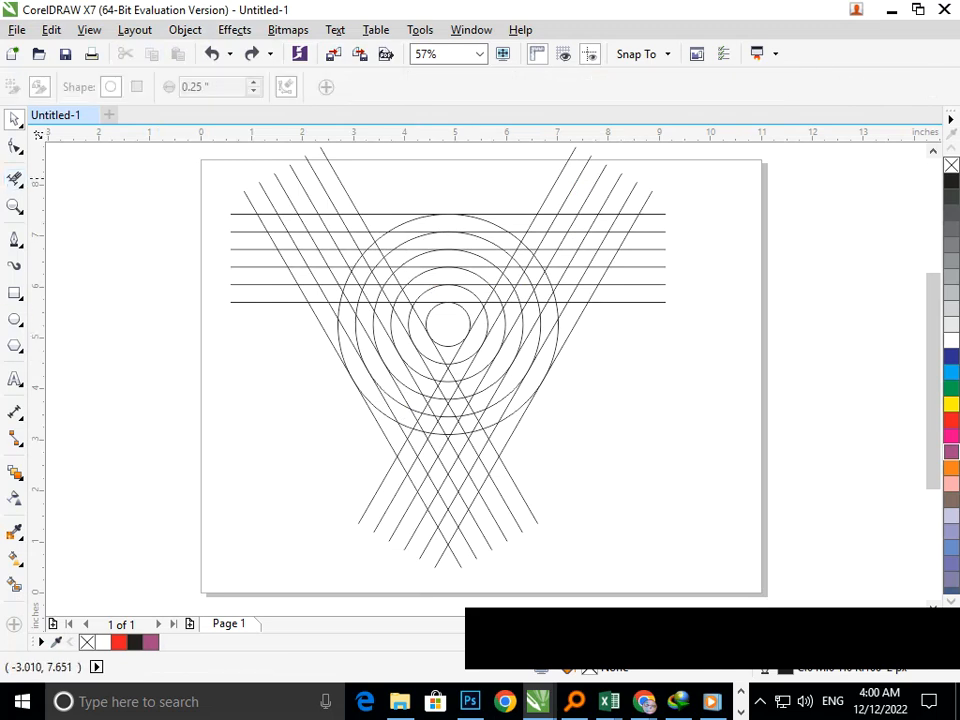
click(504, 218)
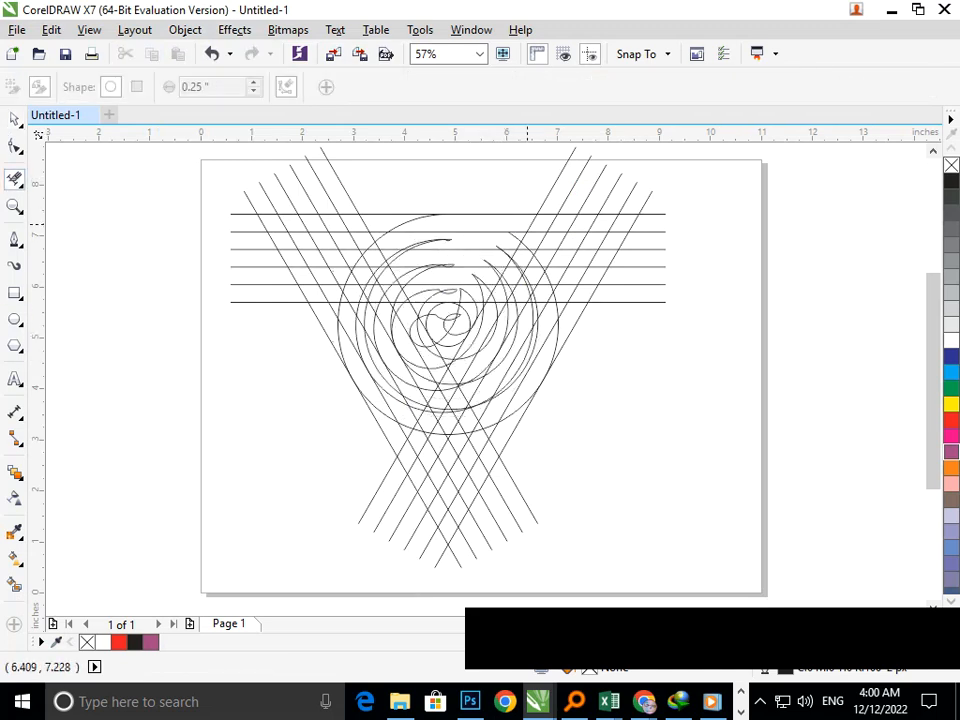
key(ctrl+z)
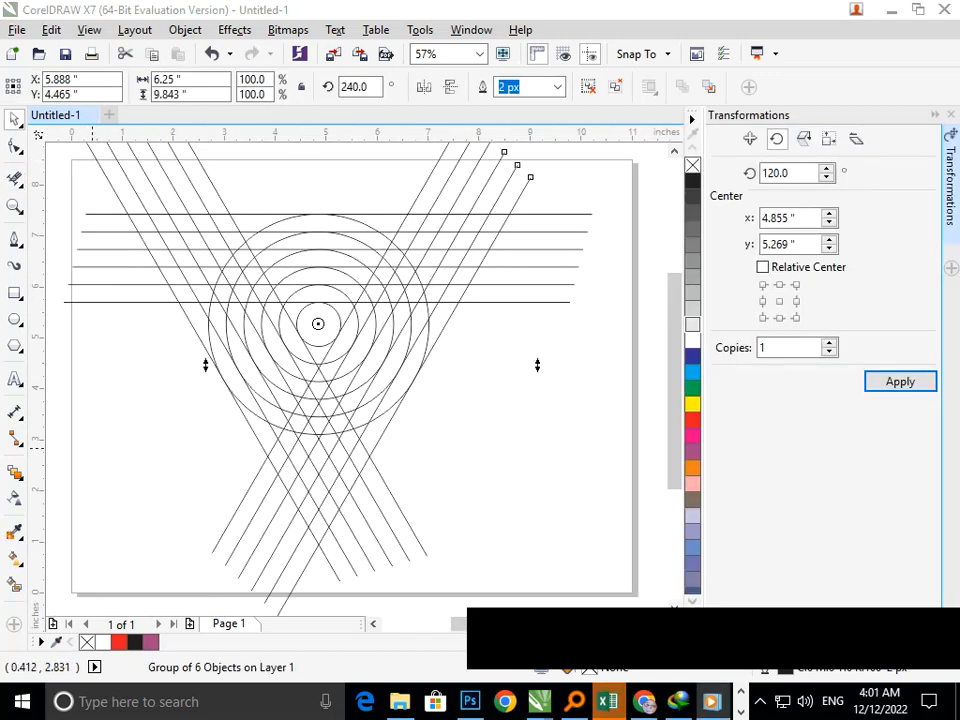
Try to trim all segments crossing the band between the two uppermost horizontal lines, undoing an extra deletion just below it
click(14, 178)
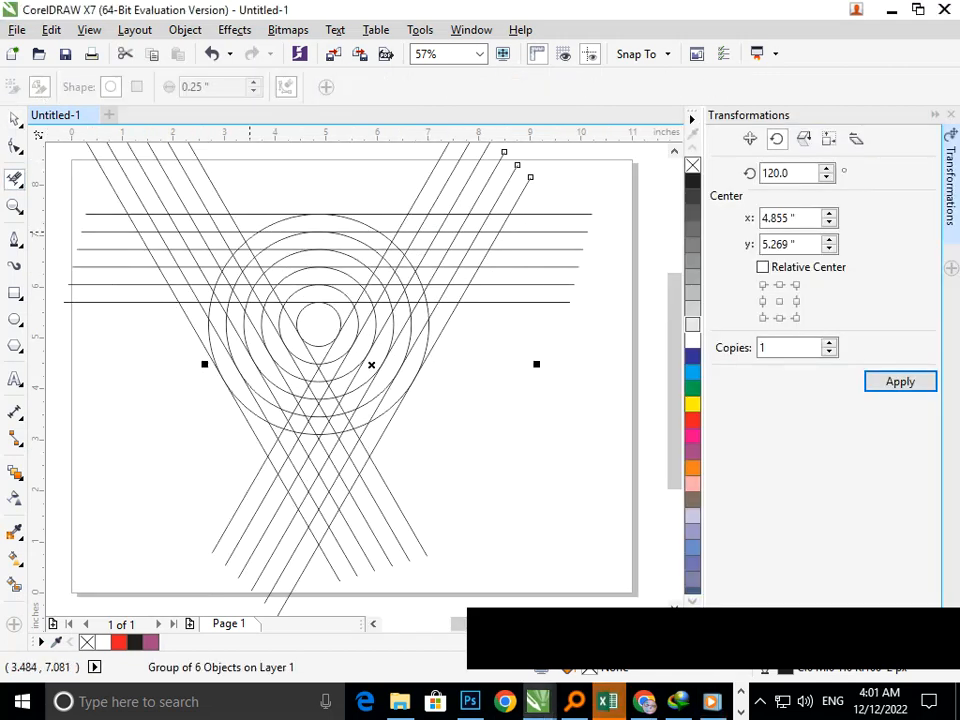
mouse_move(251, 222)
mouse_down()
mouse_move(501, 224)
mouse_move(488, 222)
mouse_up()
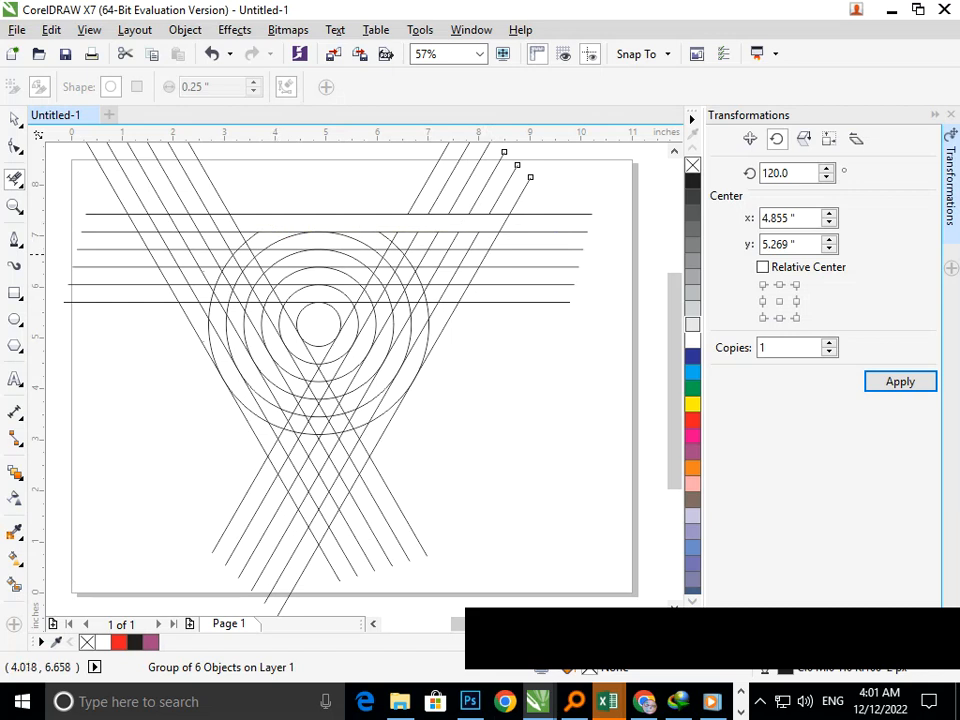
mouse_move(319, 238)
mouse_down()
mouse_move(479, 232)
mouse_move(480, 243)
mouse_move(301, 251)
mouse_move(293, 260)
mouse_up()
key(ctrl+z)
Try to trim the arcs and slanted lines between the third and fourth horizontal lines, and undo all the trimming
scroll(370, 290, up, 4)
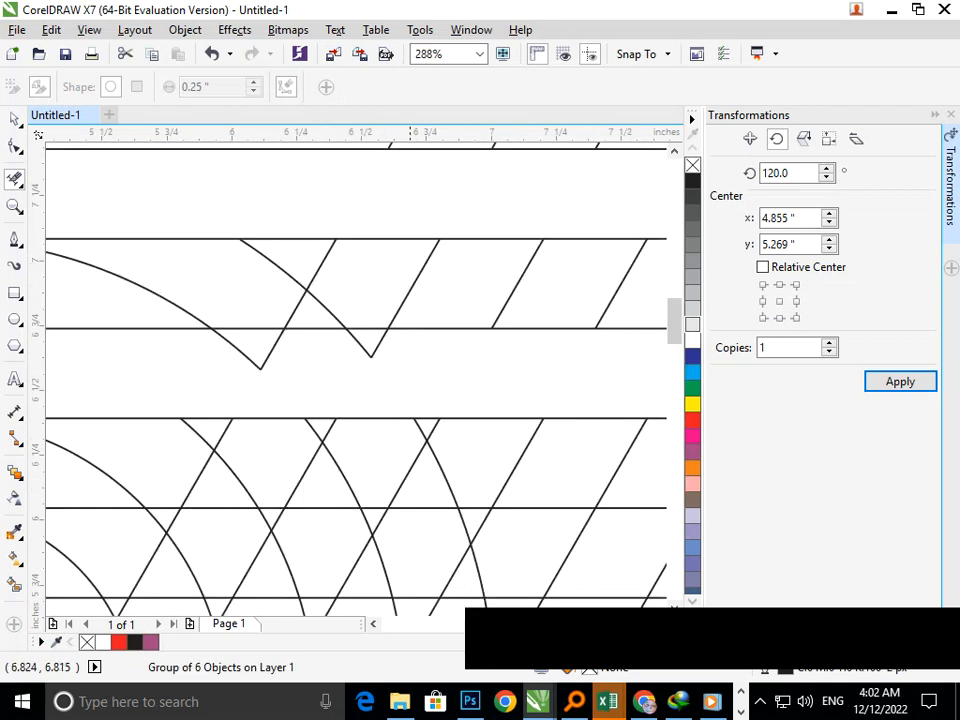
mouse_move(174, 391)
mouse_down()
mouse_move(356, 367)
mouse_move(407, 347)
mouse_up()
drag(259, 362, 355, 302)
scroll(393, 340, down, 4)
scroll(270, 278, up, 5)
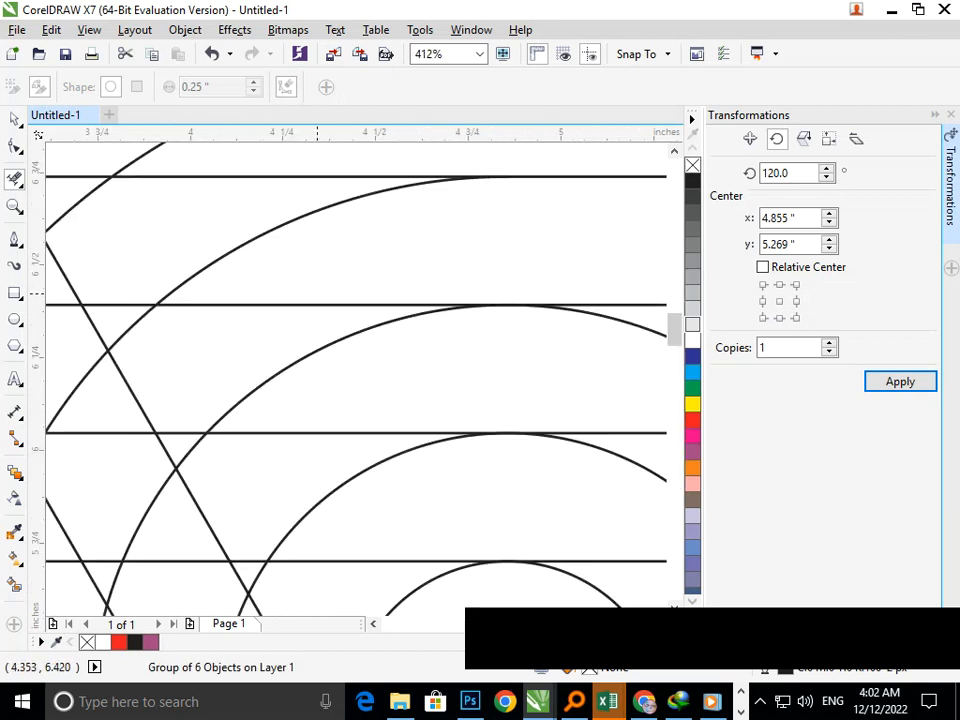
scroll(180, 360, down, 5)
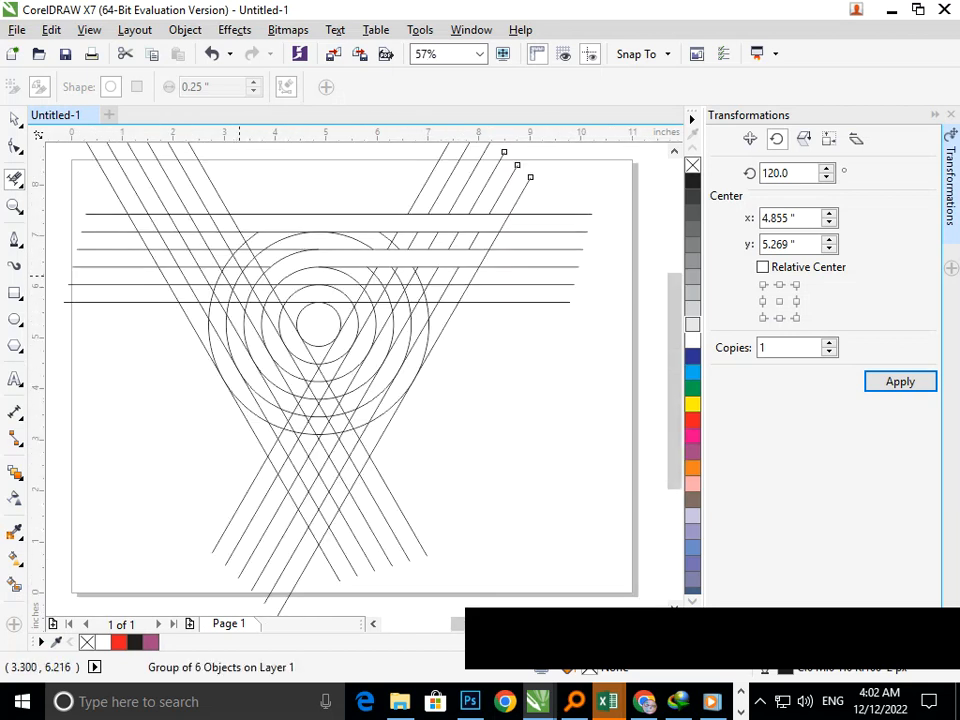
scroll(240, 281, up, 2)
scroll(289, 305, down, 2)
key(ctrl+z)
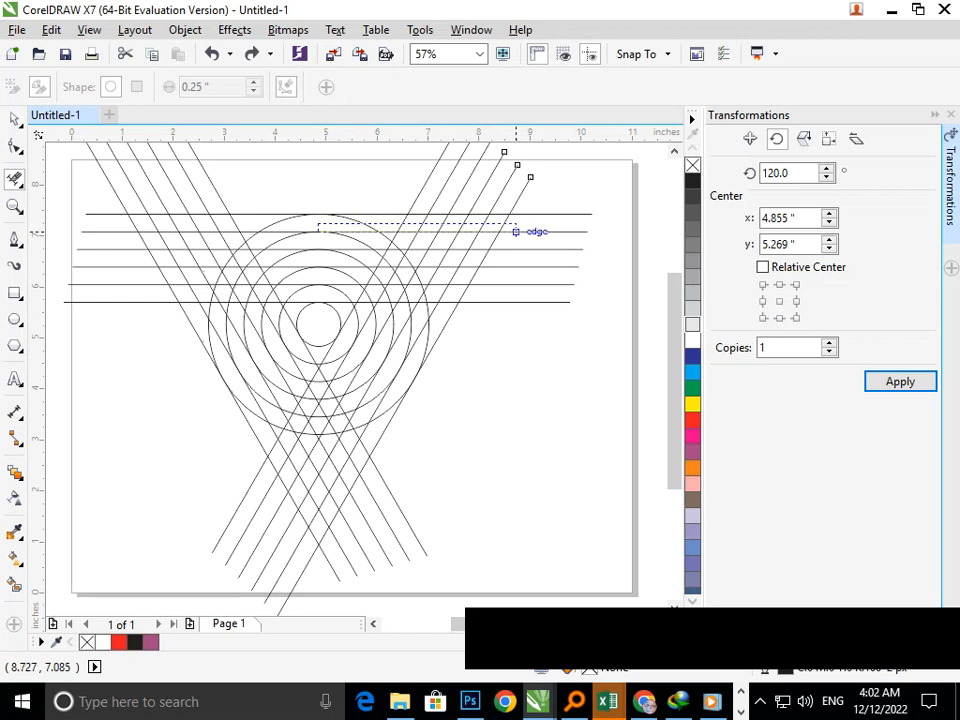
Trim the top band with Virtual Segment Delete, removing the slanted lines, the outer circle's right arc and the second line's inner part
click(487, 223)
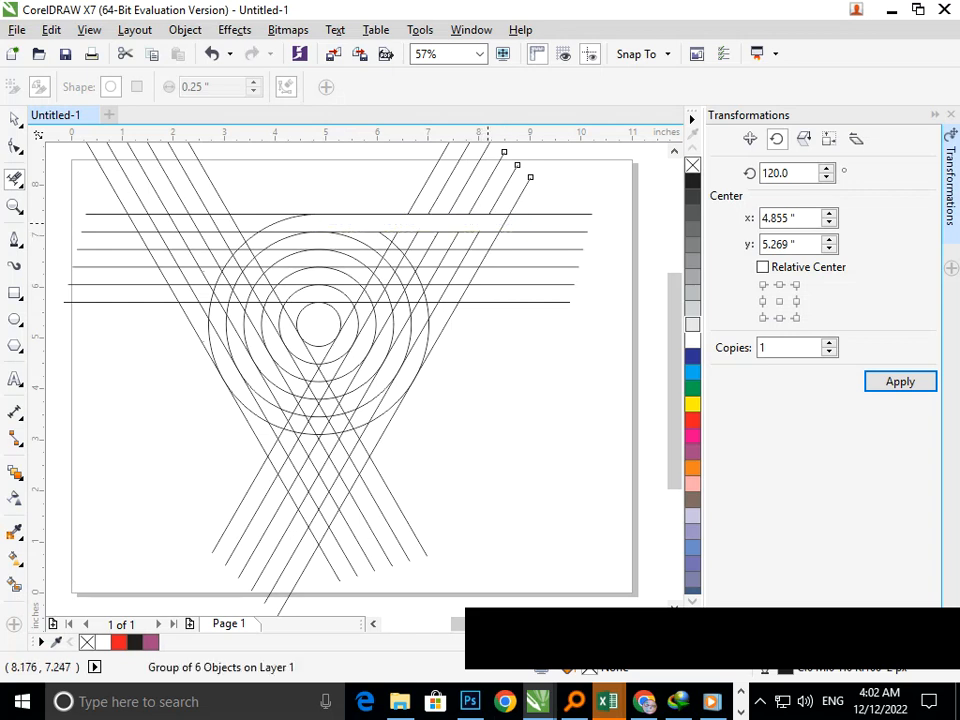
scroll(275, 241, up, 3)
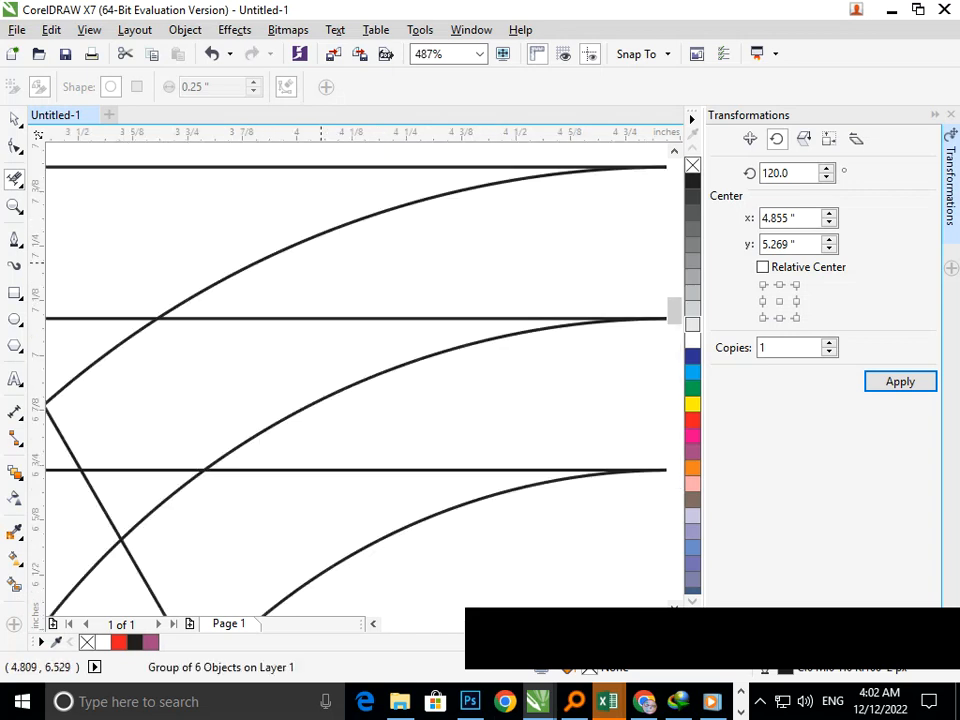
key(shift+F4)
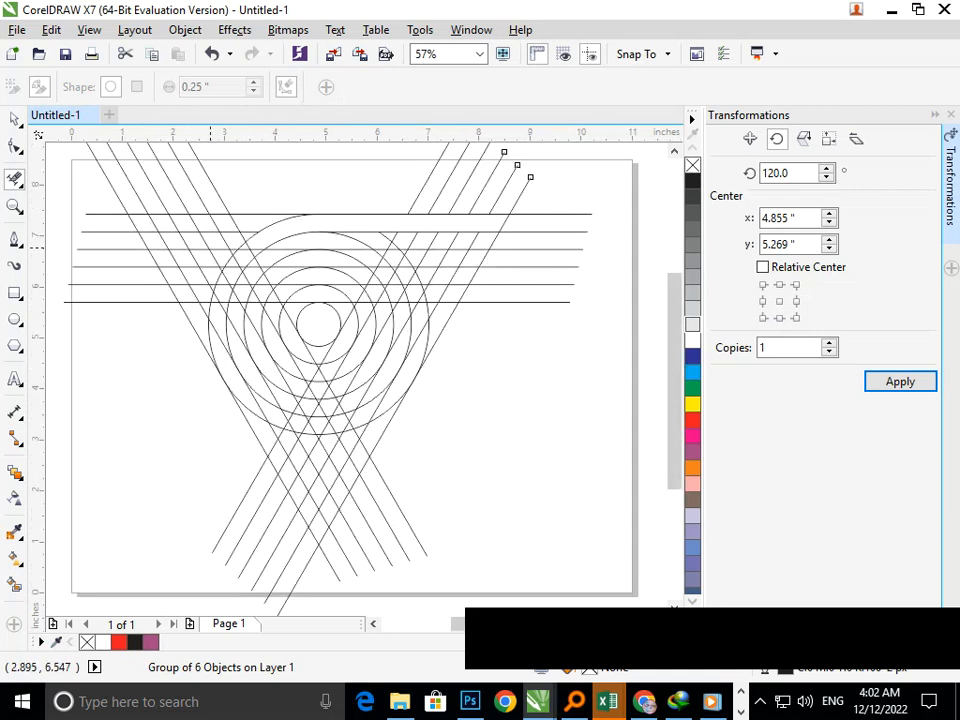
scroll(228, 278, up, 3)
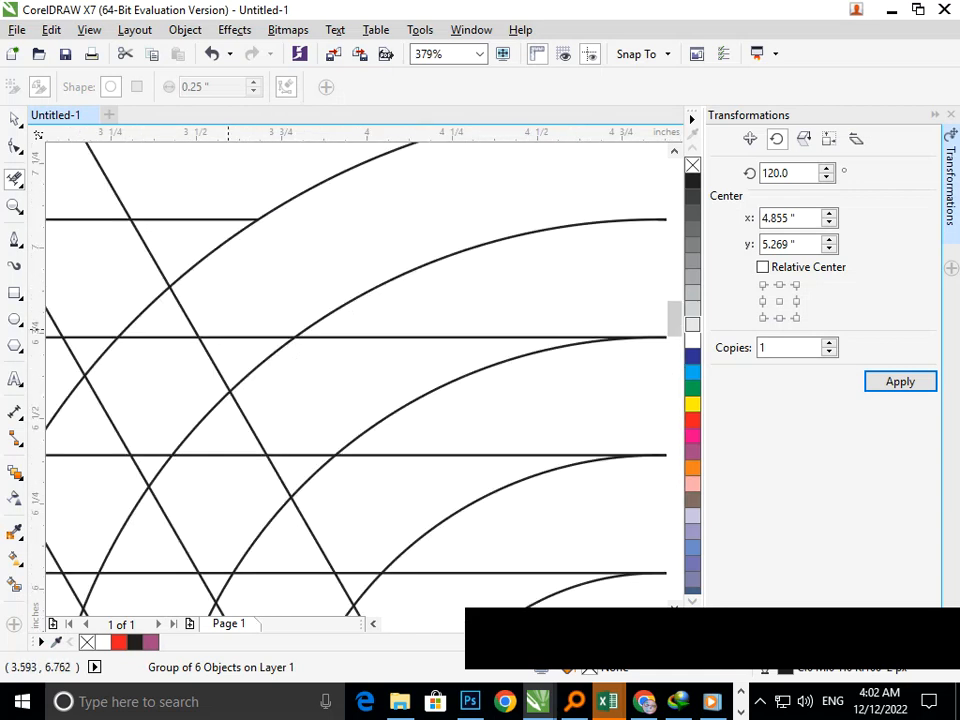
scroll(230, 327, up, 1)
scroll(309, 321, down, 2)
scroll(375, 377, down, 1)
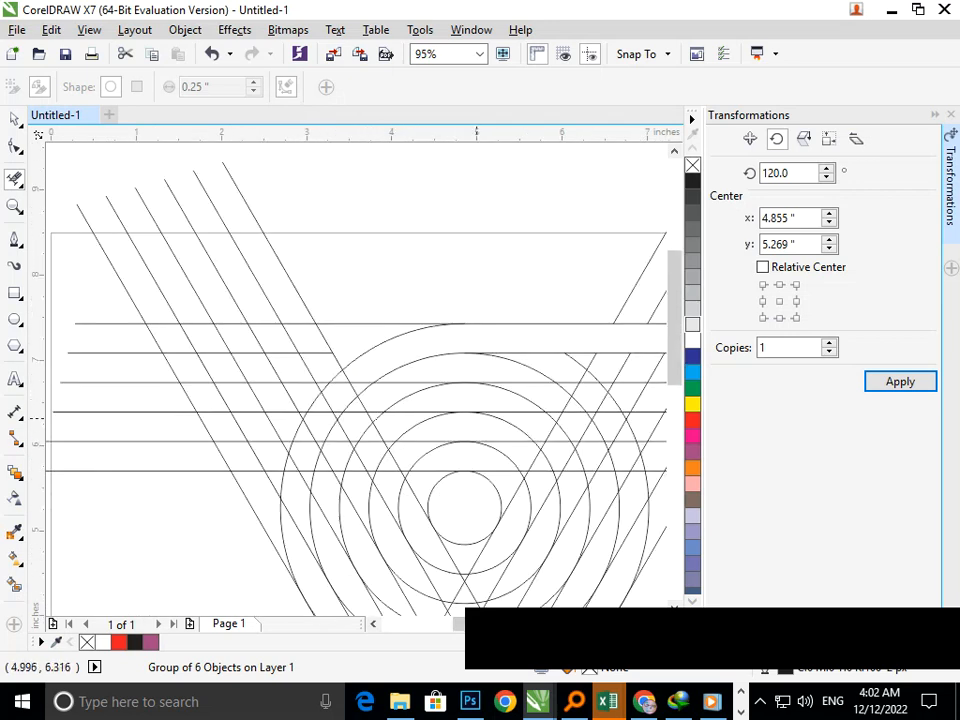
scroll(470, 418, down, 1)
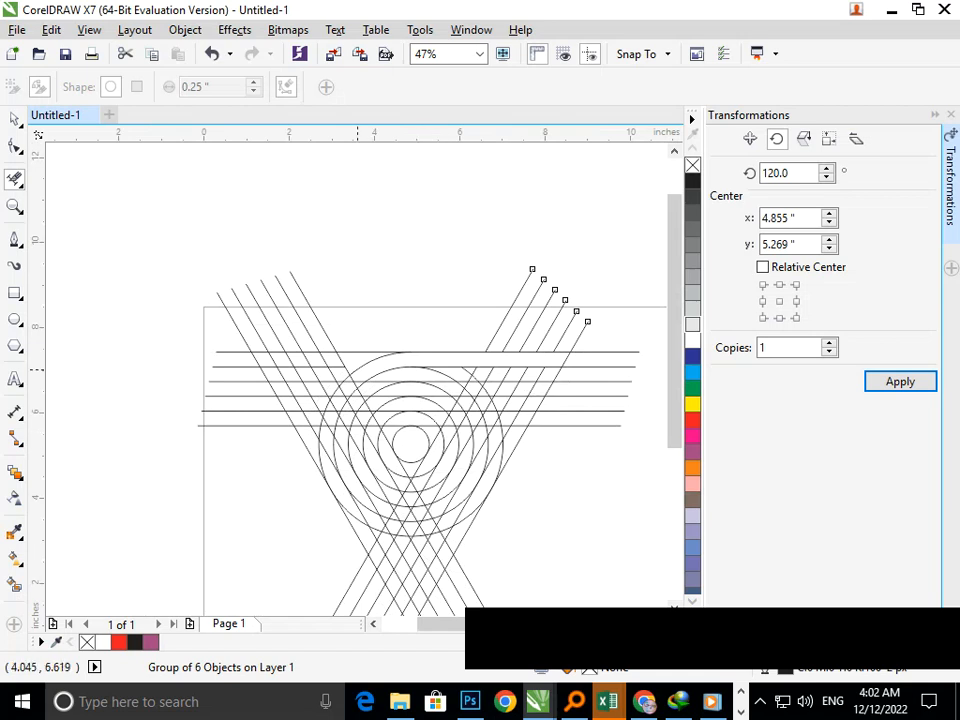
scroll(538, 486, up, 1)
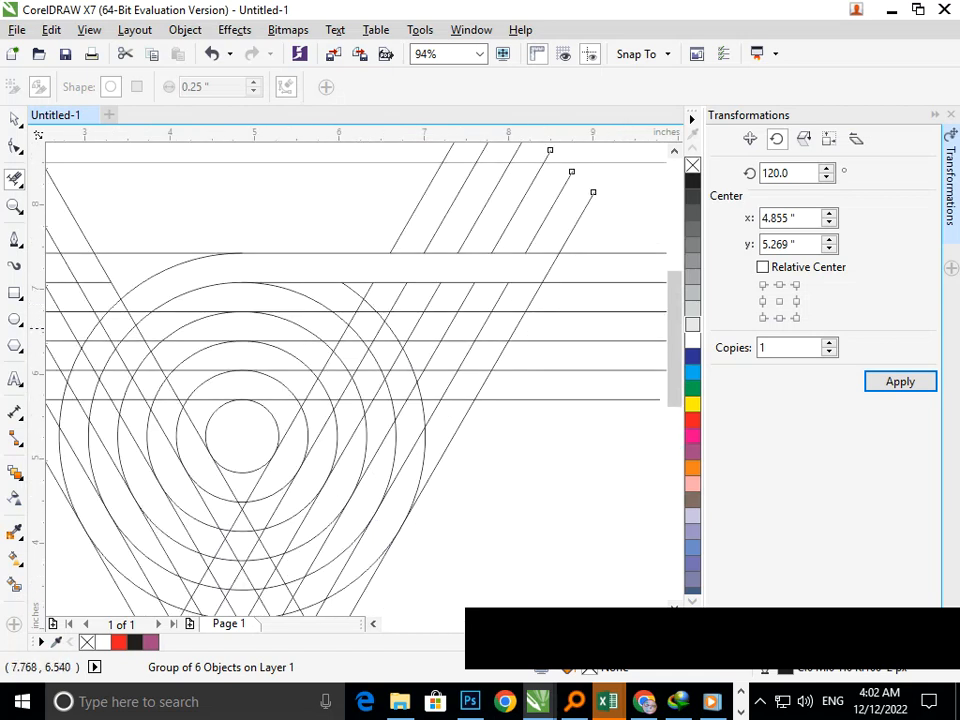
Clear the arc, slanted-line and horizontal segments that cross the curved band between the third and fourth horizontal lines
drag(498, 325, 242, 329)
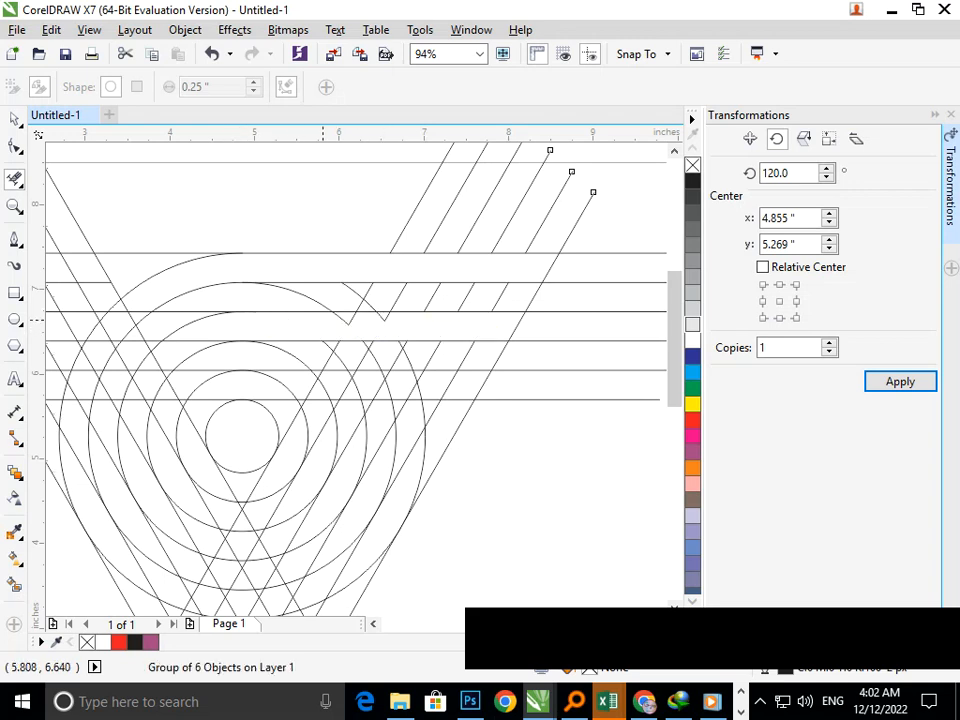
drag(317, 324, 430, 321)
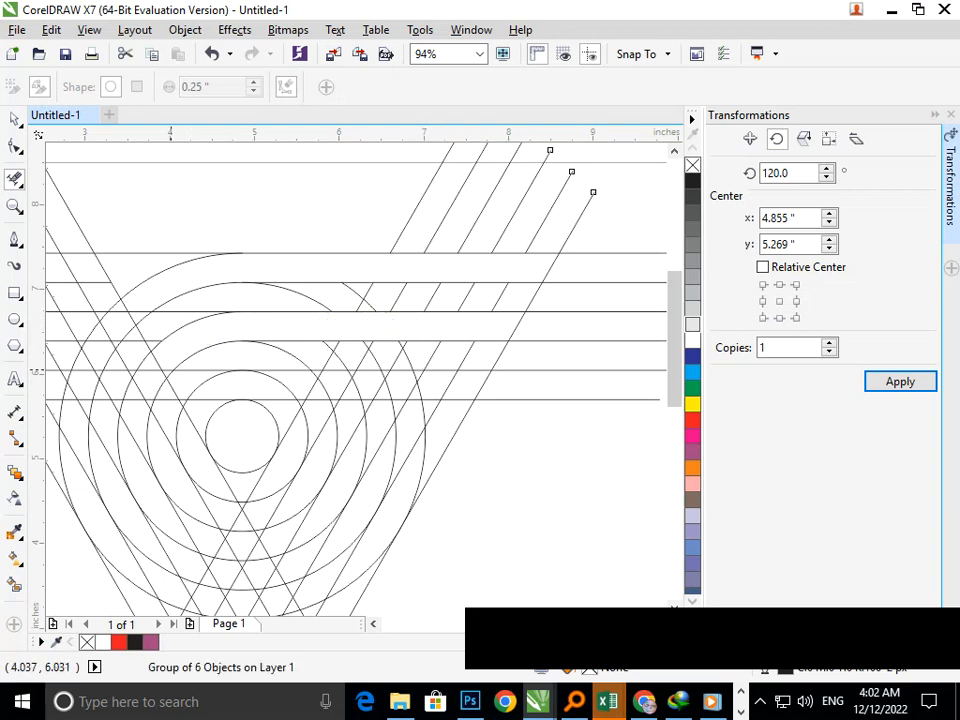
key(F2)
drag(113, 345, 220, 398)
click(279, 197)
key(F3)
key(F2)
drag(115, 295, 177, 336)
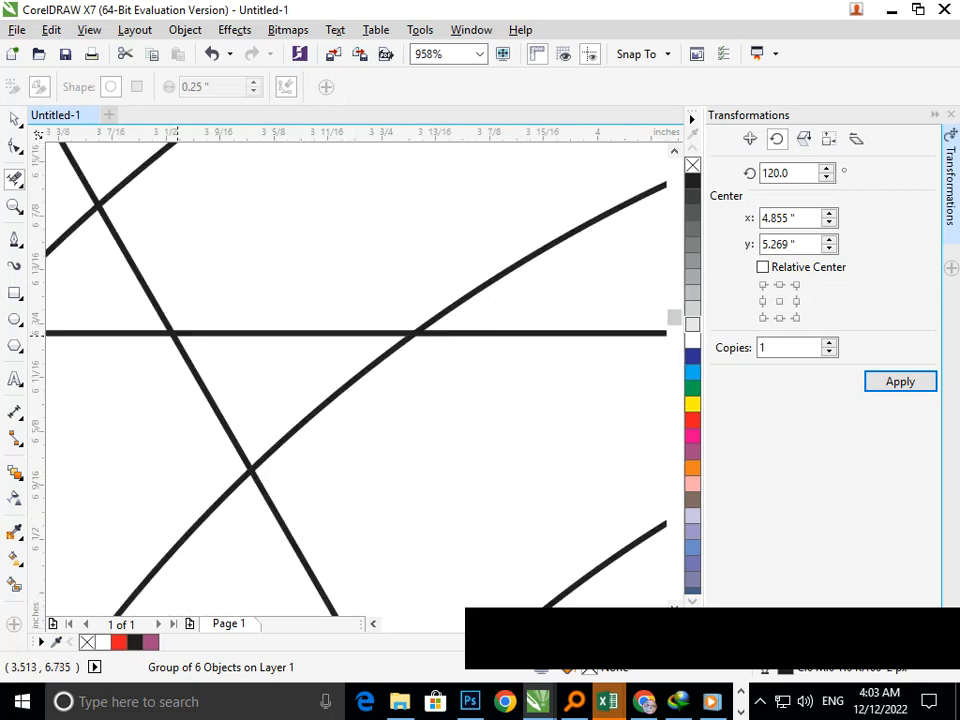
click(228, 317)
key(F3)
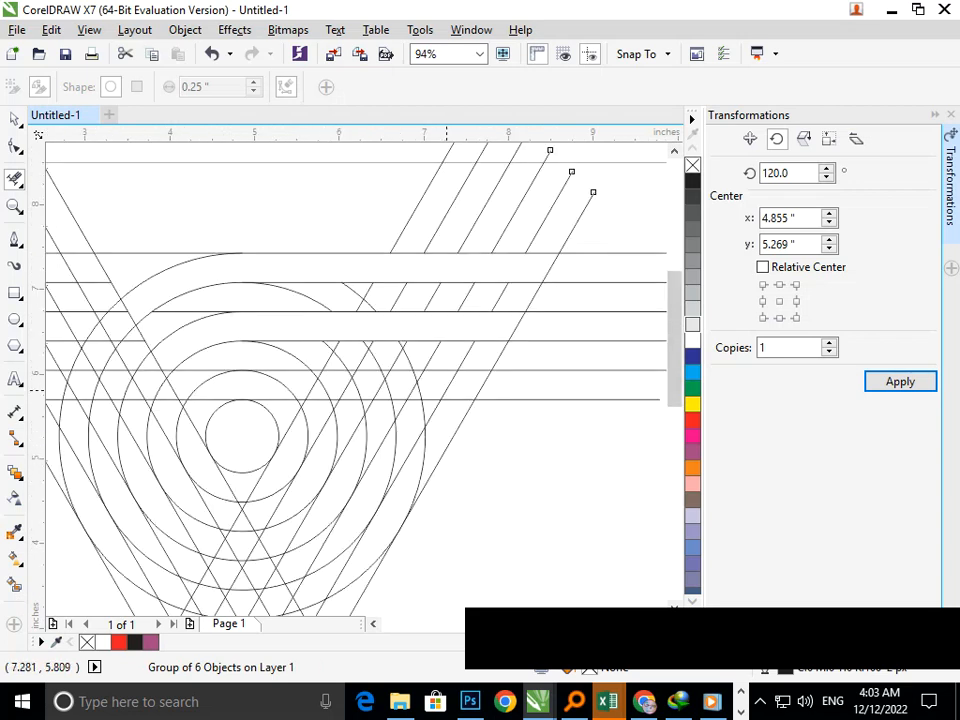
Trim the segments crossing the curved band between the two lowest horizontal lines, undoing any unwanted deletion
drag(458, 388, 285, 375)
key(ctrl+z)
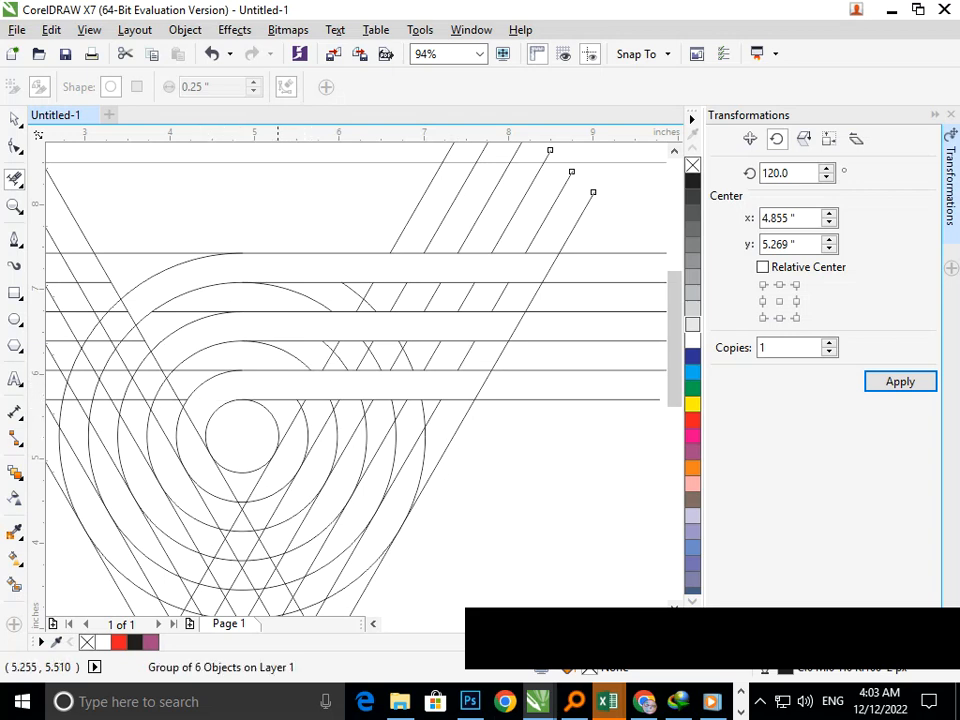
Smart Fill the three trimmed curved bands with purple and a 2 px black outline
scroll(579, 454, down, 1)
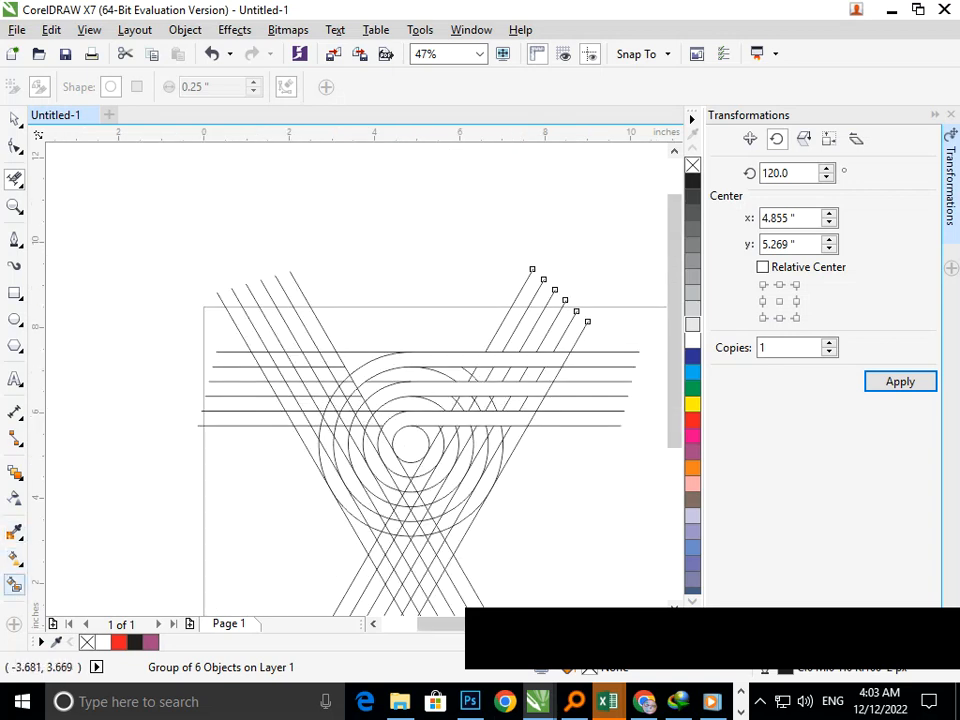
click(14, 584)
click(378, 371)
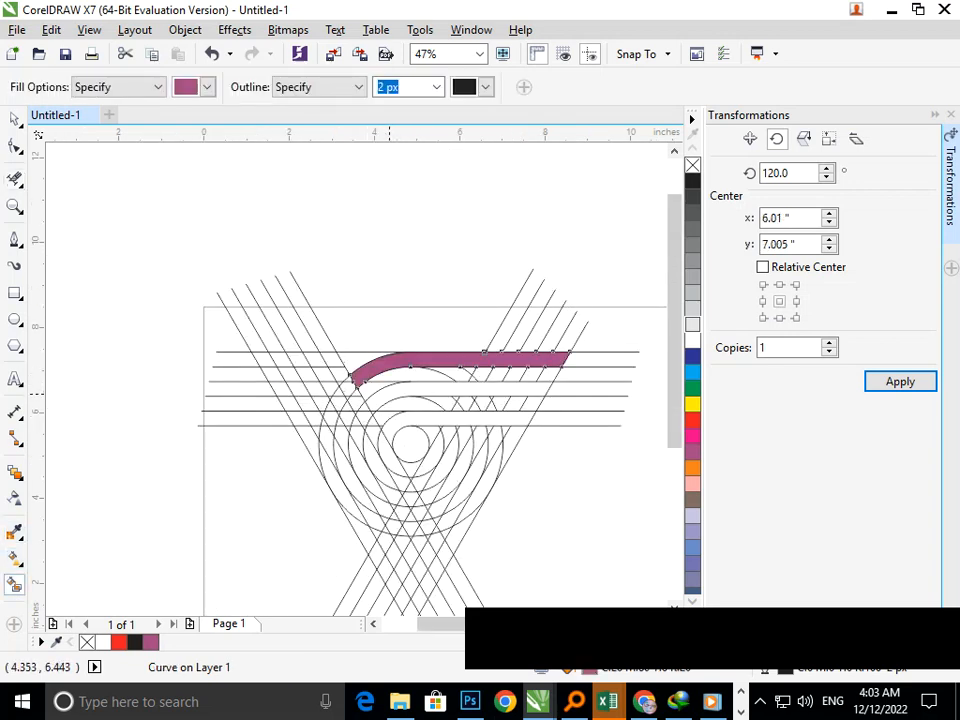
click(389, 390)
click(394, 419)
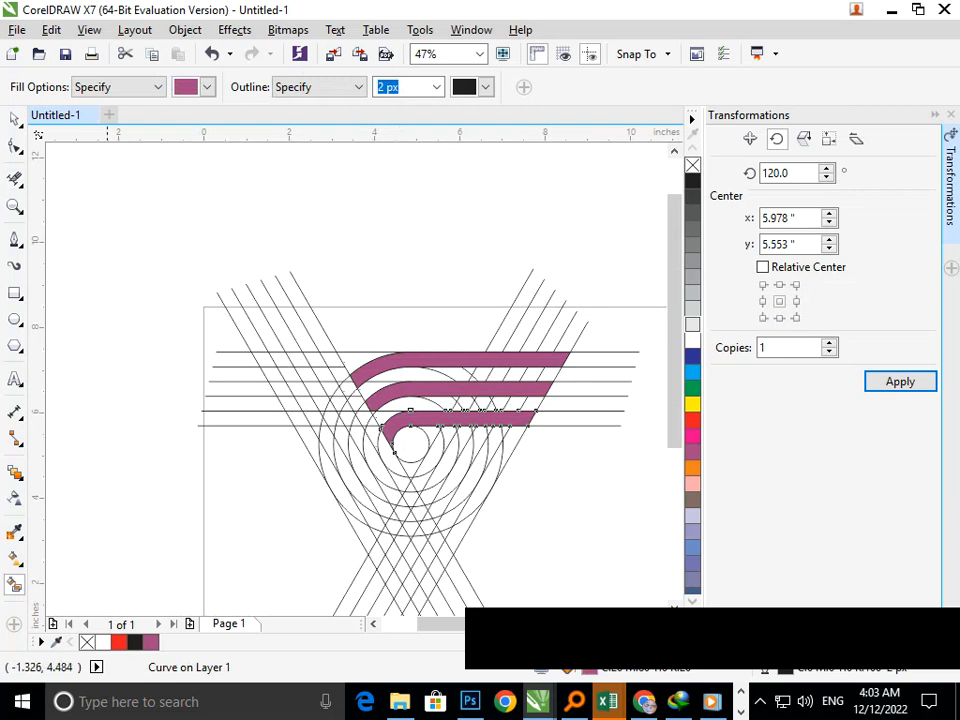
Try moving the uppermost purple band above the line pattern, and undo the move
click(15, 118)
drag(200, 365, 303, 445)
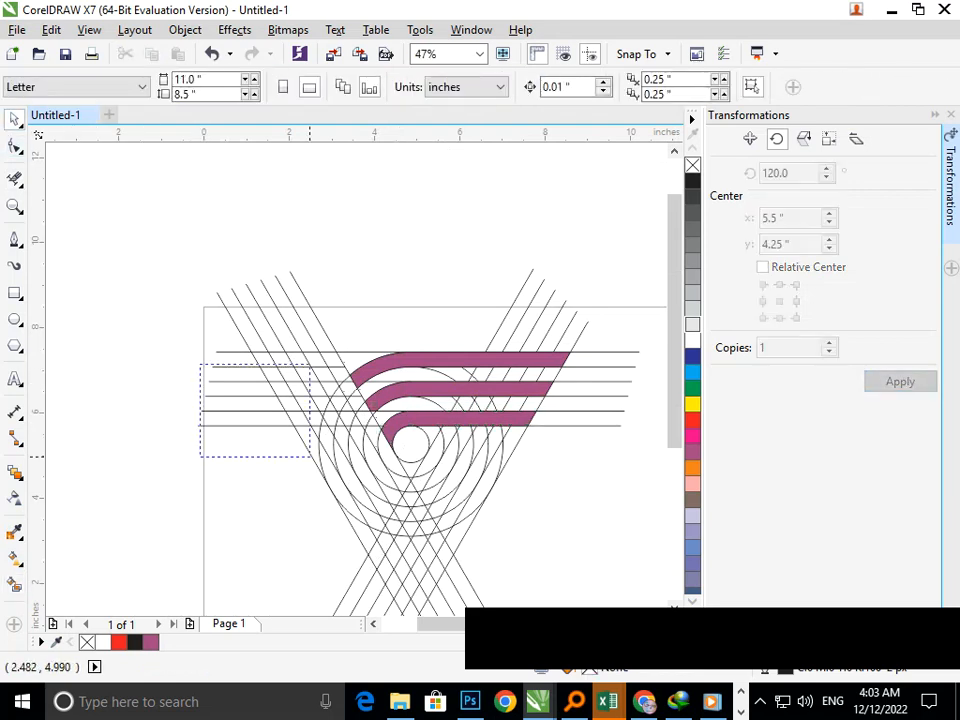
key(F3)
drag(376, 371, 361, 325)
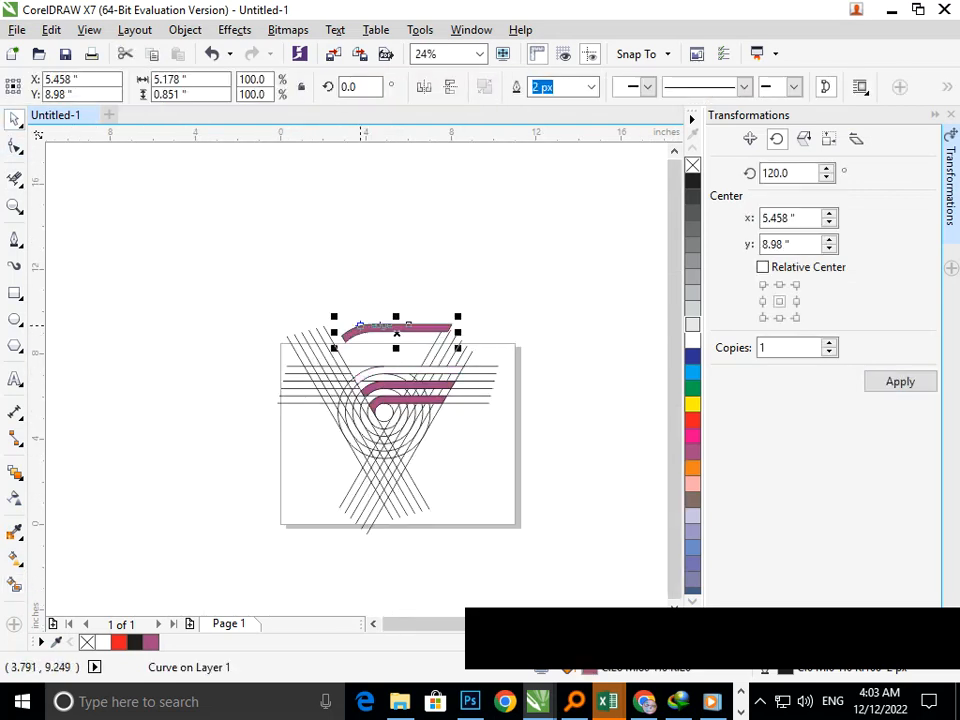
key(ctrl+z)
Select all three purple bands and group them
shift+click(400, 403)
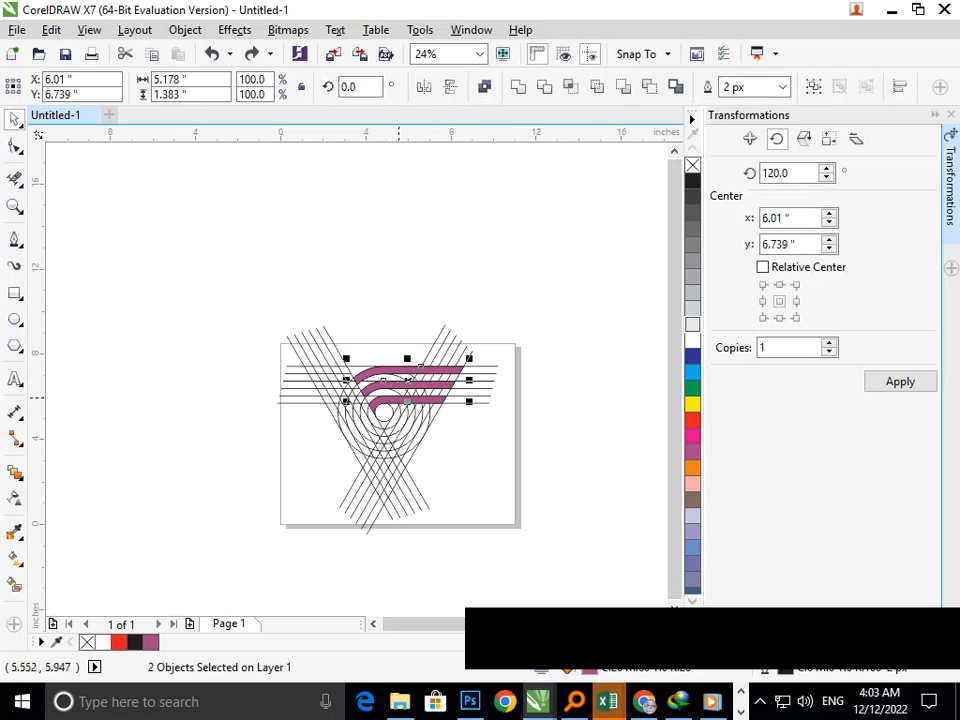
shift+click(408, 392)
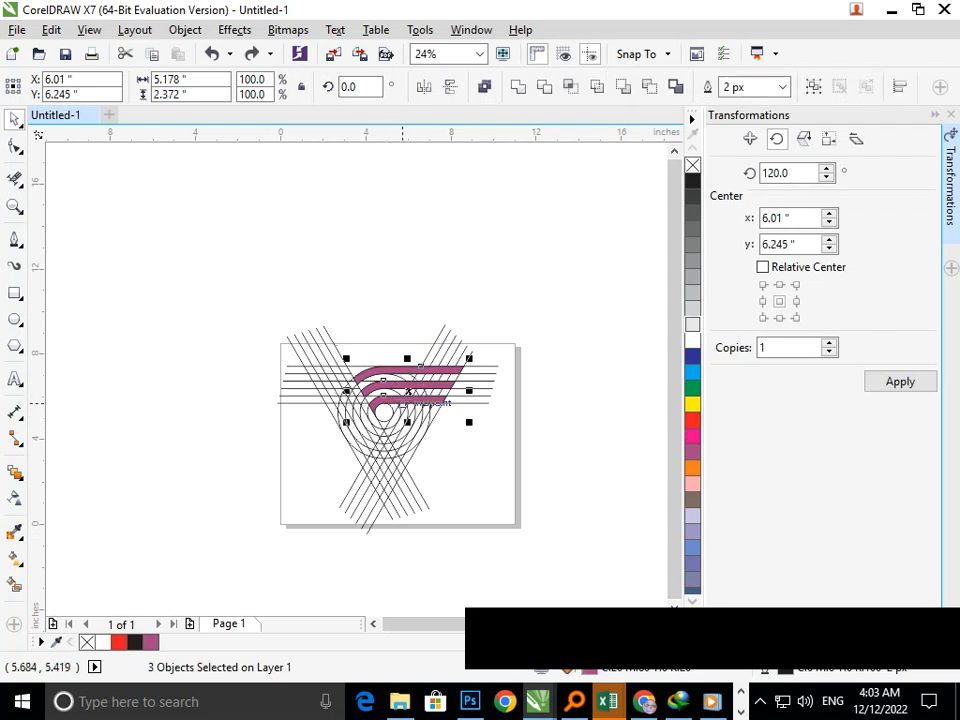
click(408, 392)
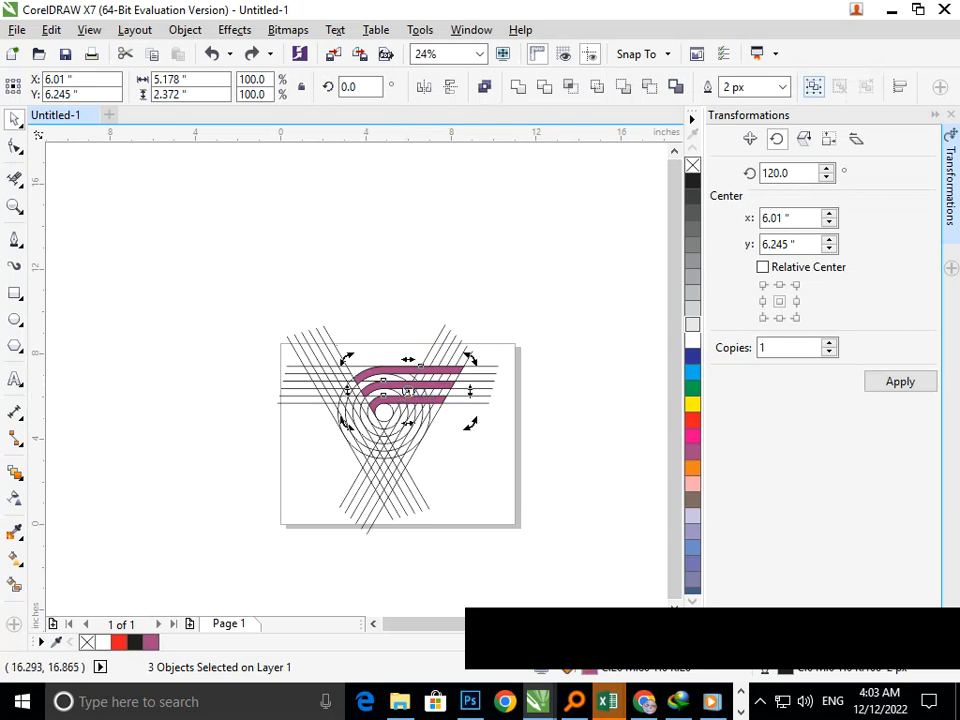
key(ctrl+g)
Move the band group's rotation center to the circles' common center and create two successive copies rotated by 120°
click(408, 392)
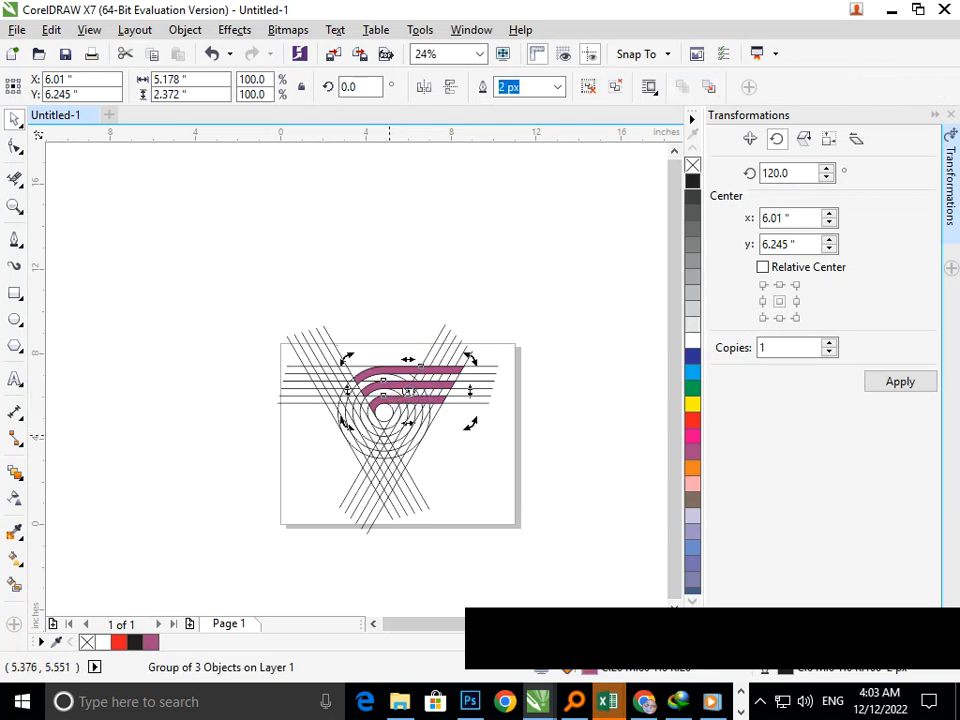
drag(408, 392, 383, 411)
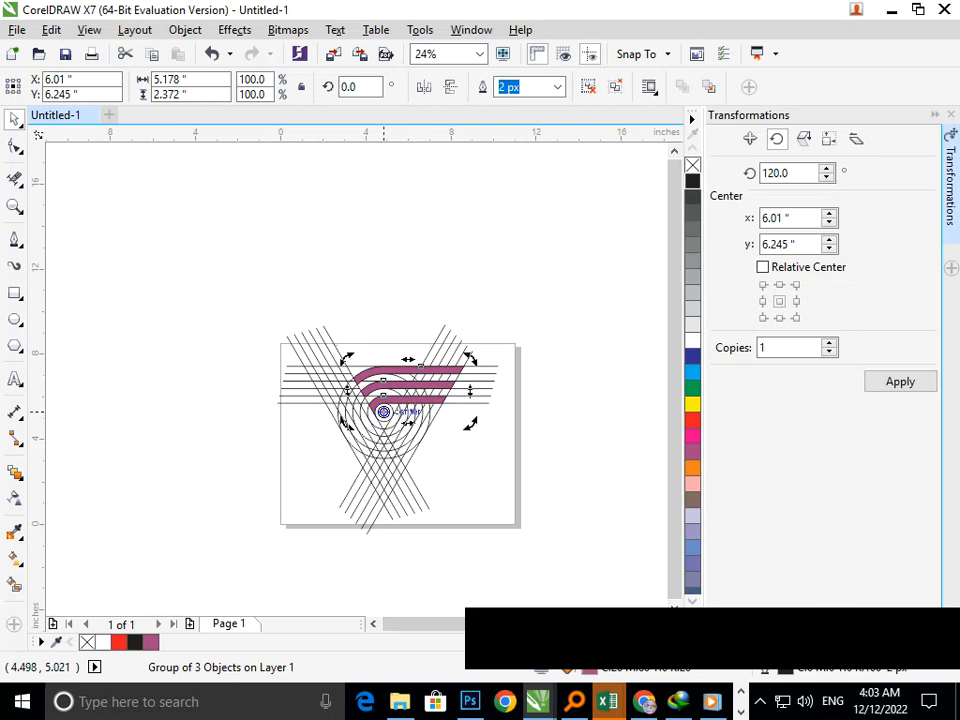
click(789, 173)
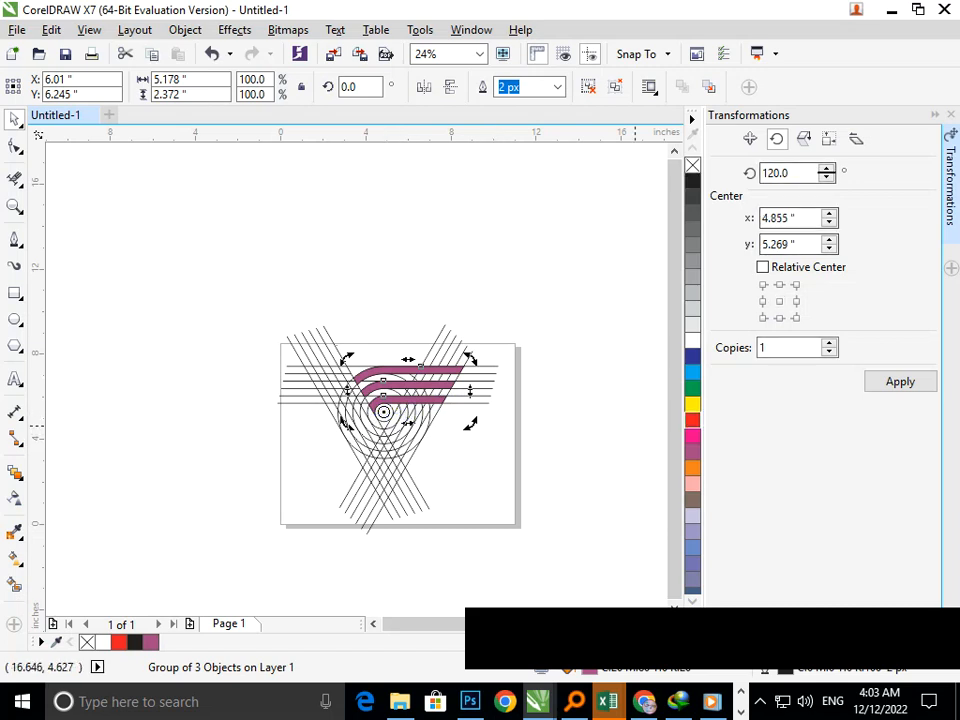
drag(789, 173, 750, 174)
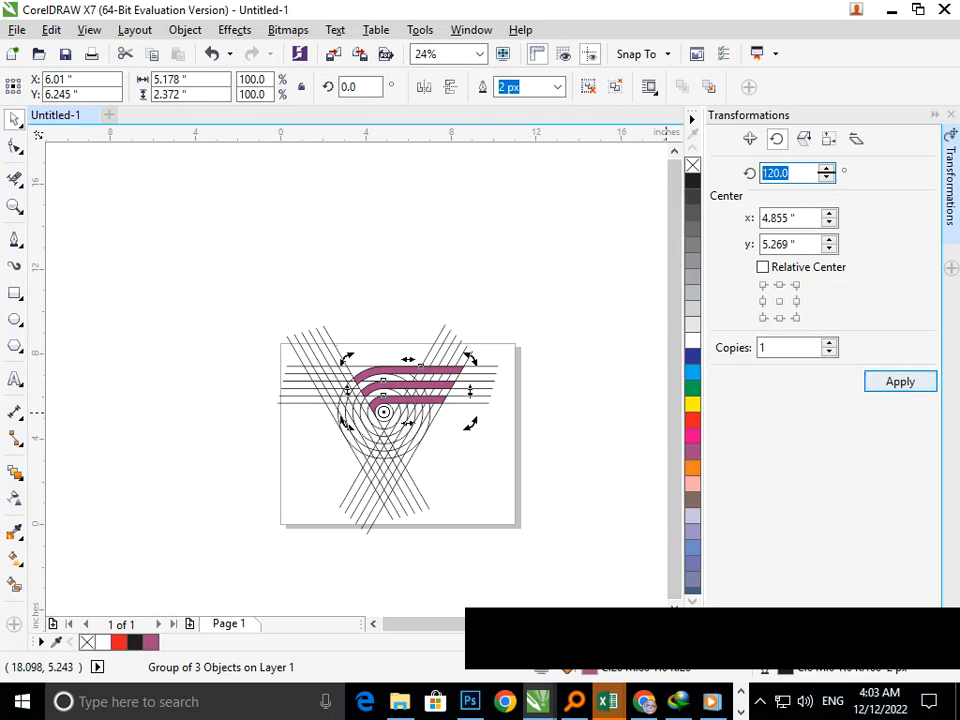
key(Return)
key(Return)
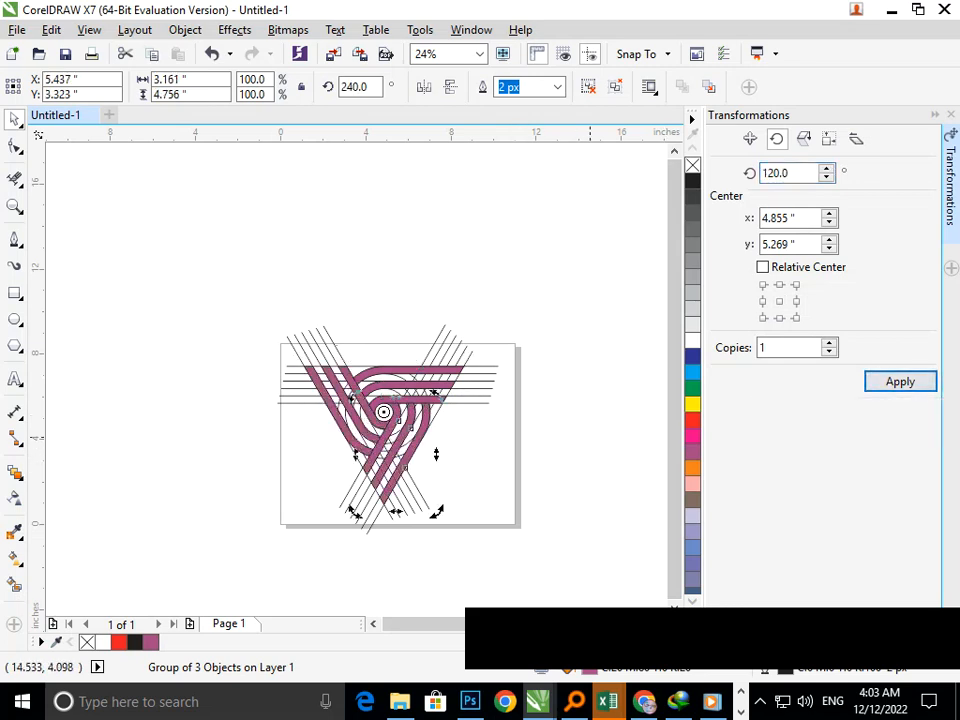
click(589, 435)
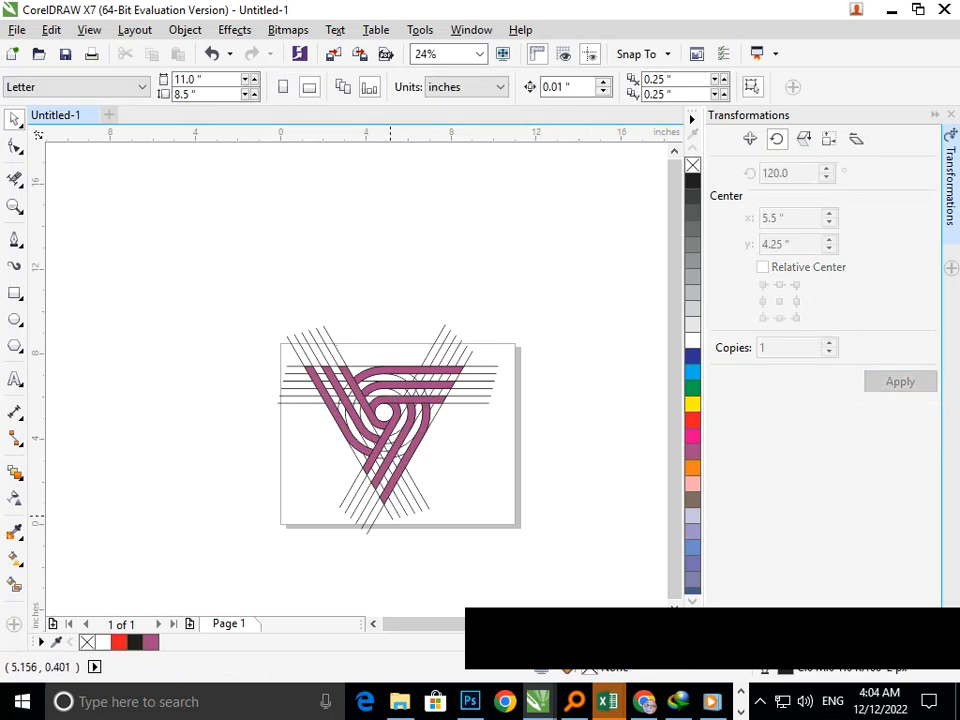
Set up an object search in the Find Wizard for objects with a uniform color fill
click(392, 517)
drag(178, 272, 565, 545)
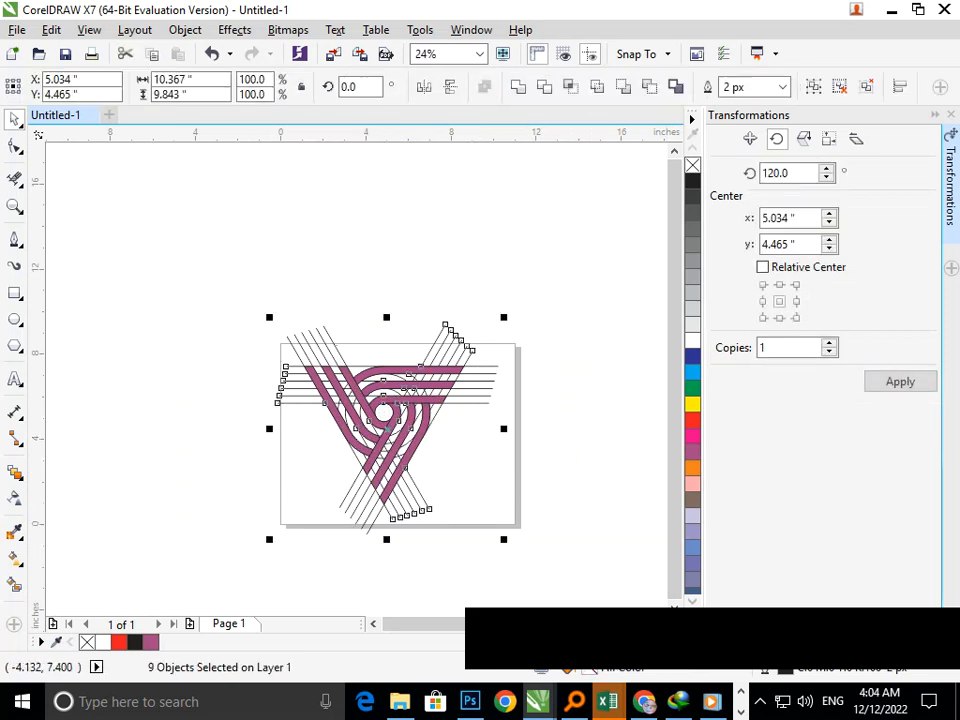
click(51, 29)
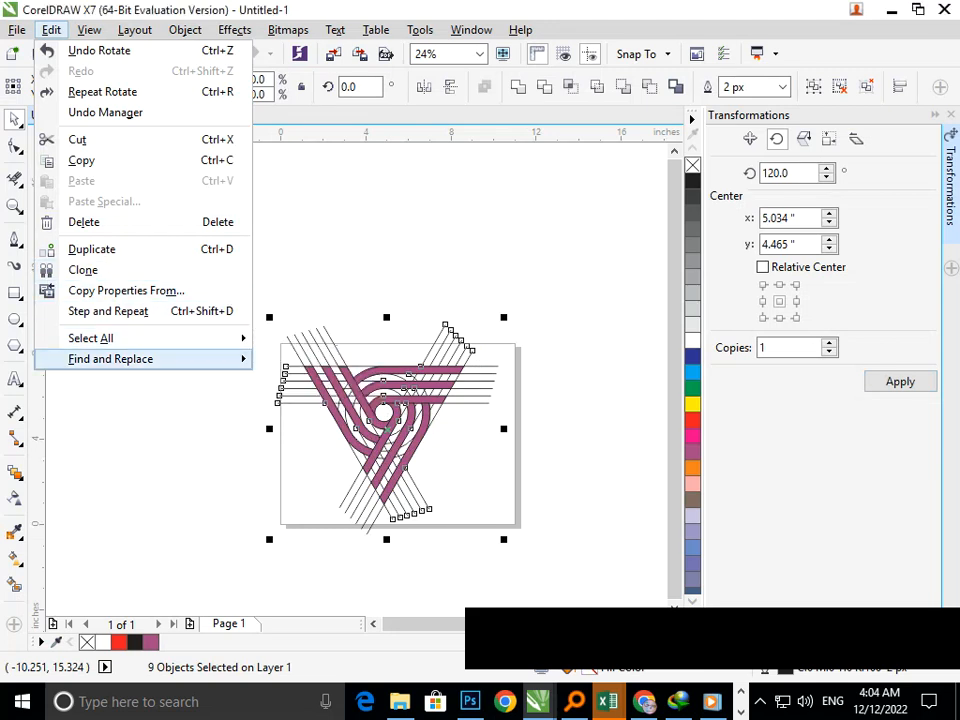
mouse_move(150, 359)
click(320, 359)
key(Return)
drag(400, 149, 784, 94)
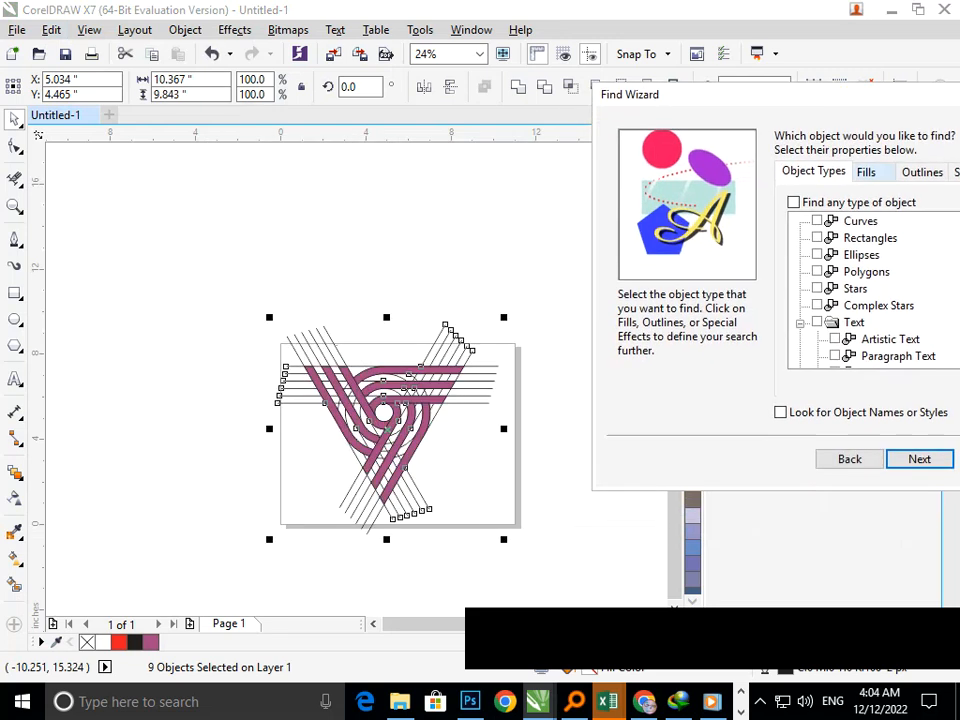
click(866, 172)
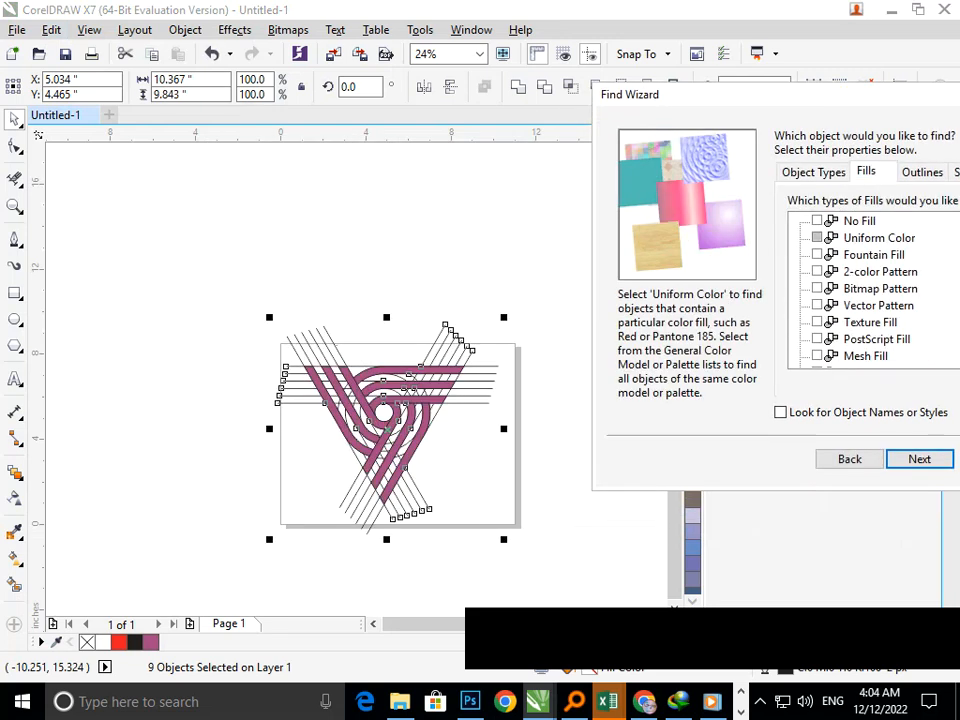
key(Return)
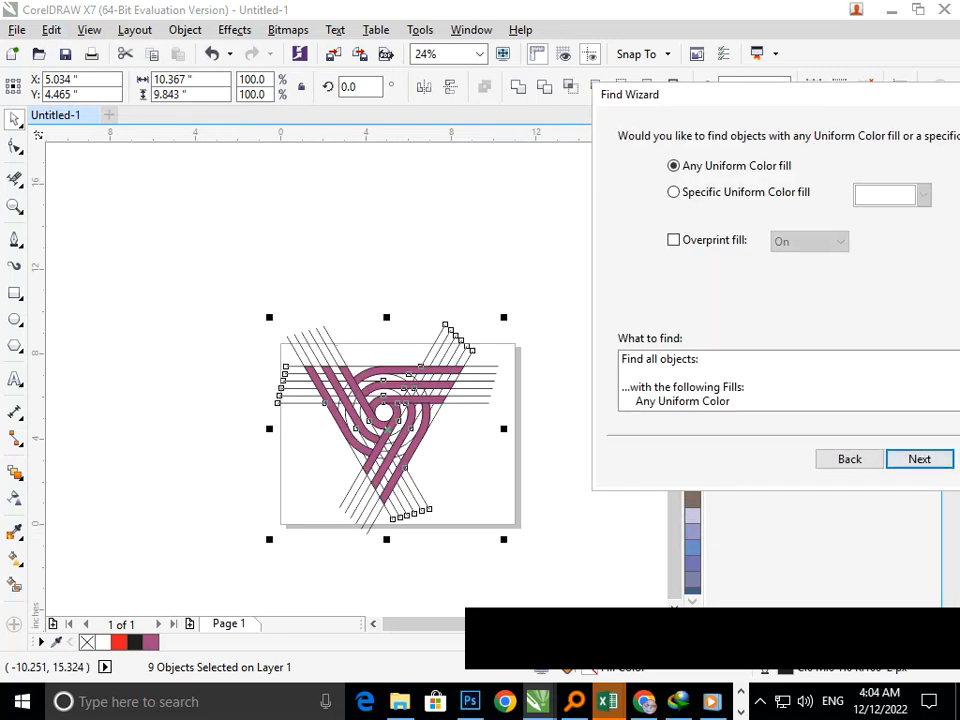
Restrict the search to the specific purple fill C:20 M:80 Y:0 K:20, sampled from one of the bands
click(673, 192)
click(923, 195)
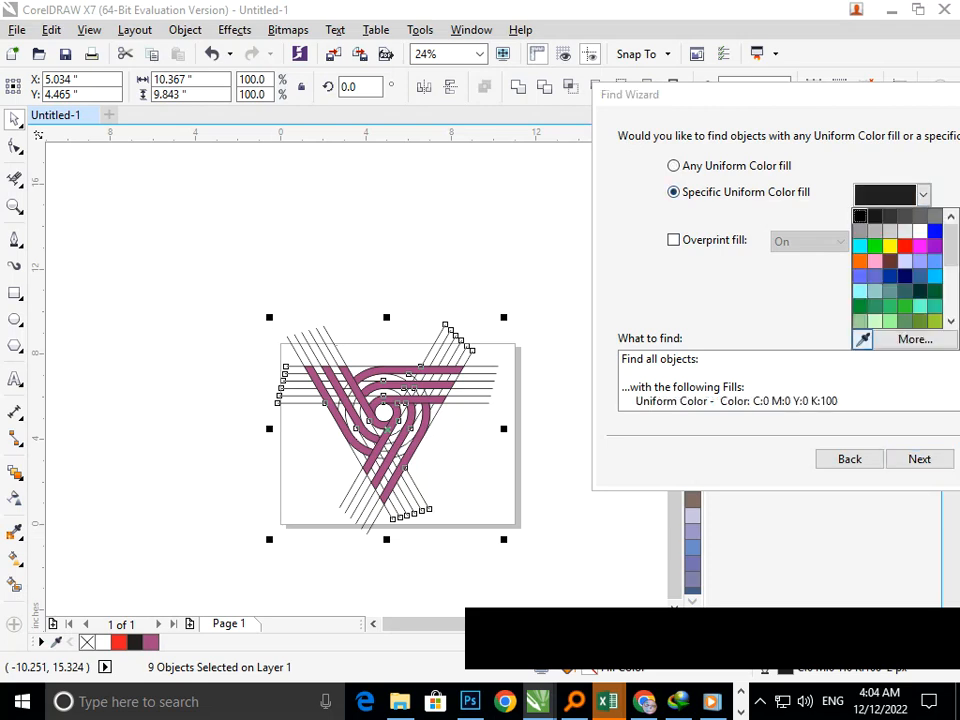
click(861, 340)
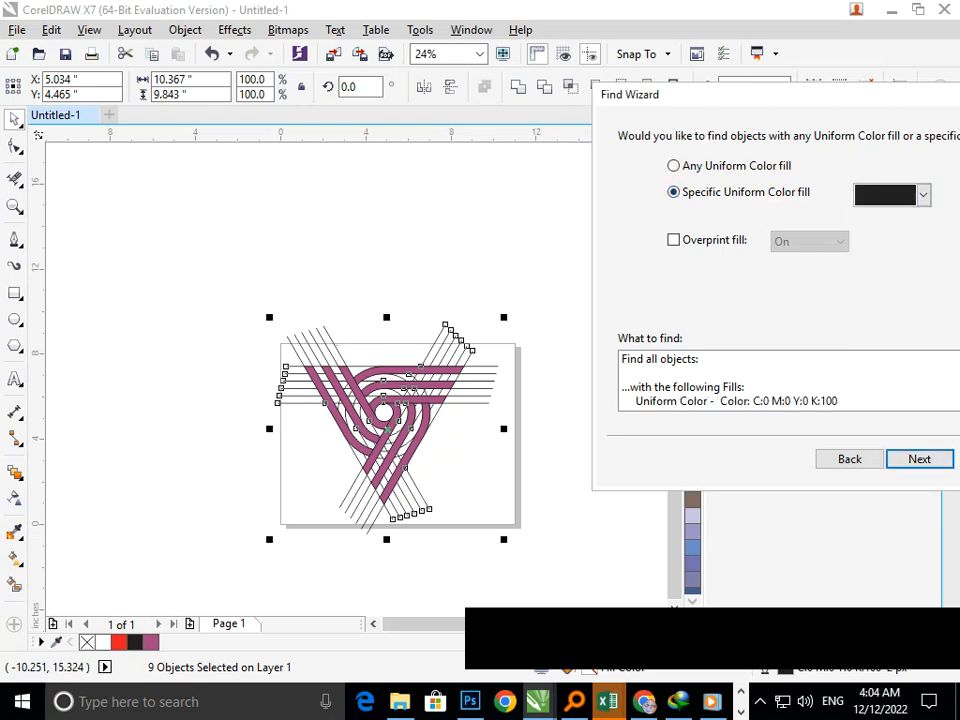
click(923, 195)
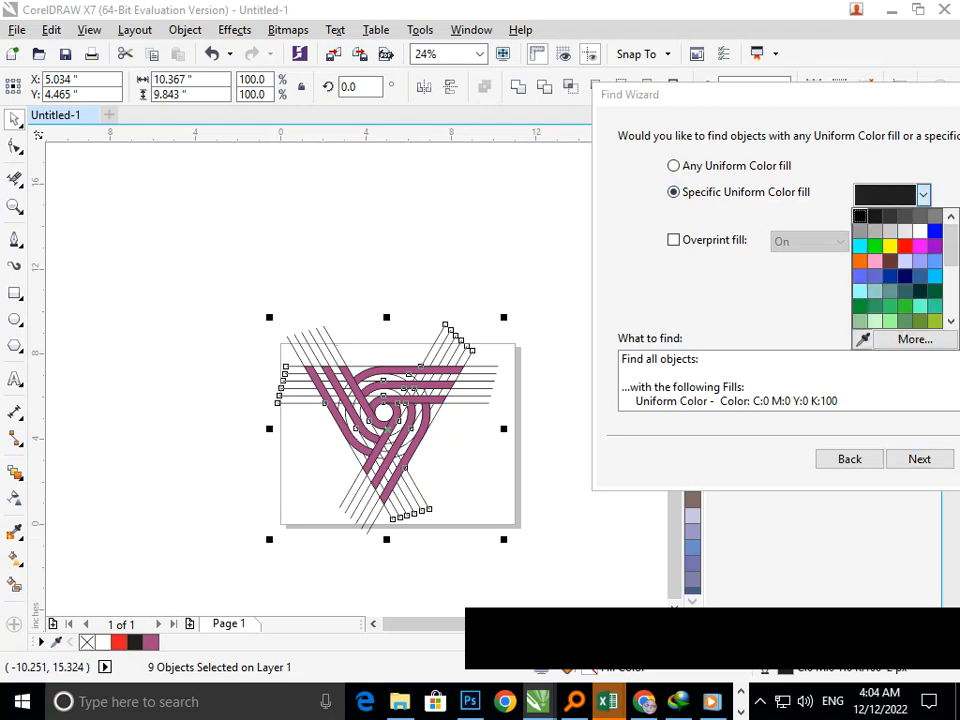
click(860, 216)
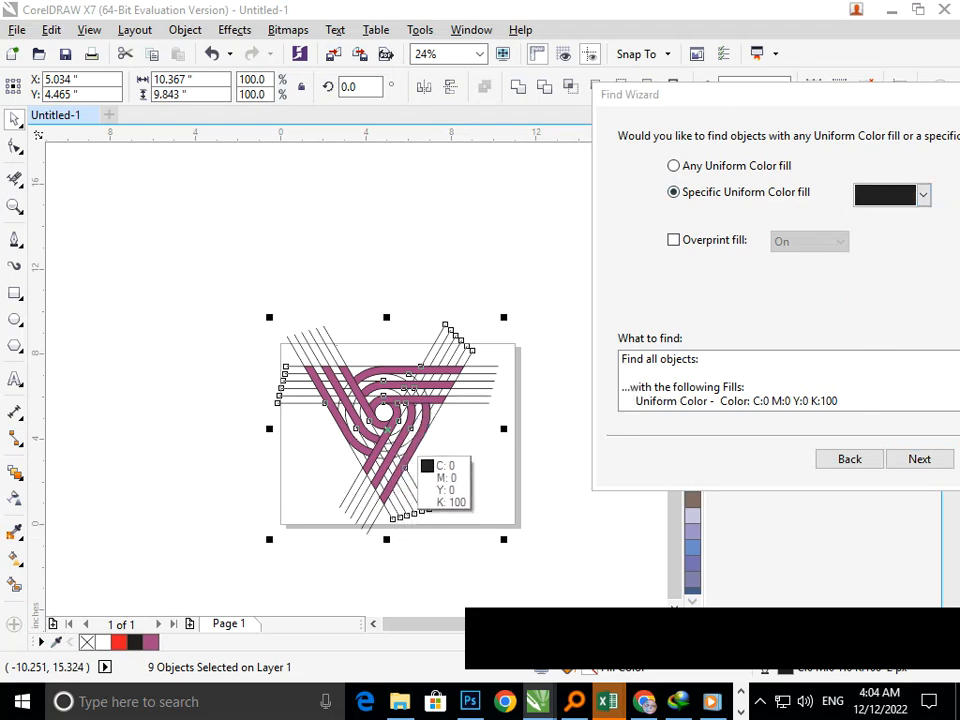
click(316, 390)
key(Return)
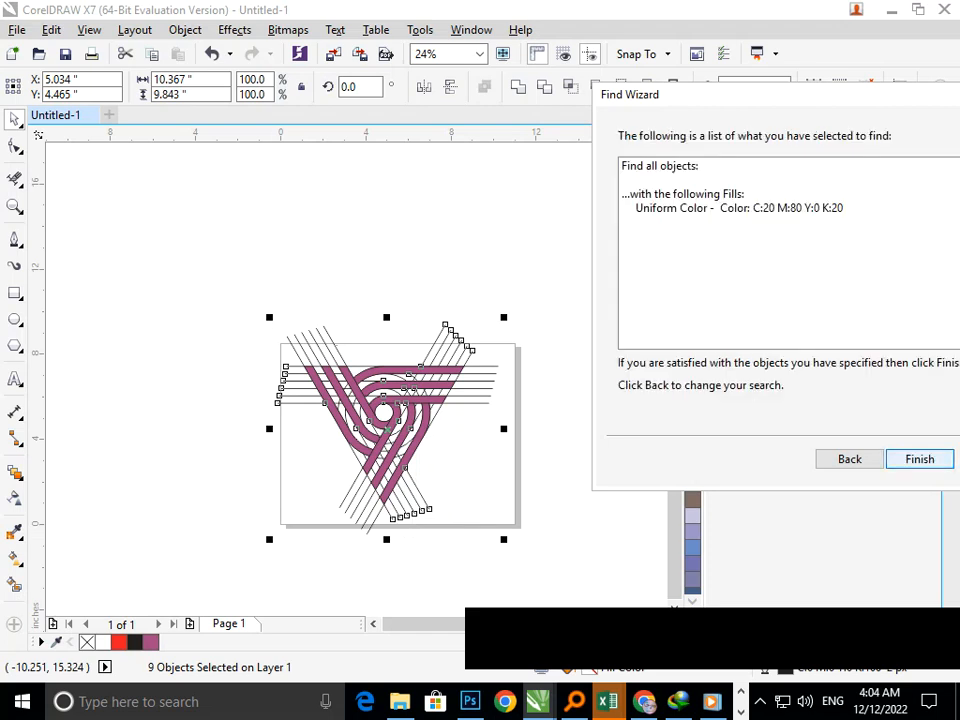
Try to select every object with the purple fill through Find All, and close the search
key(Return)
key(Return)
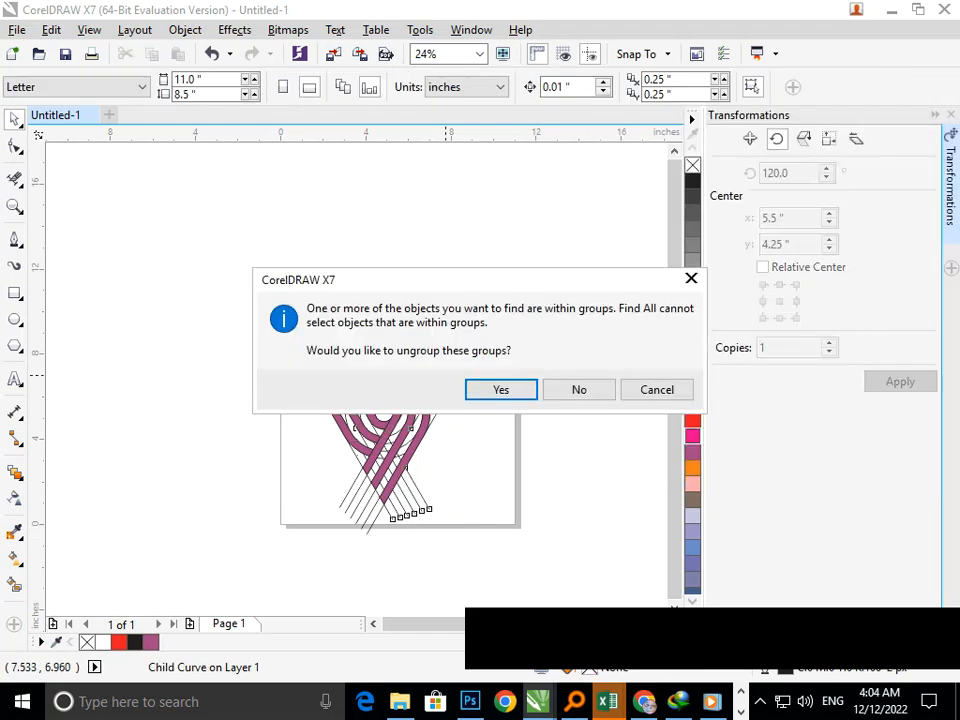
key(Return)
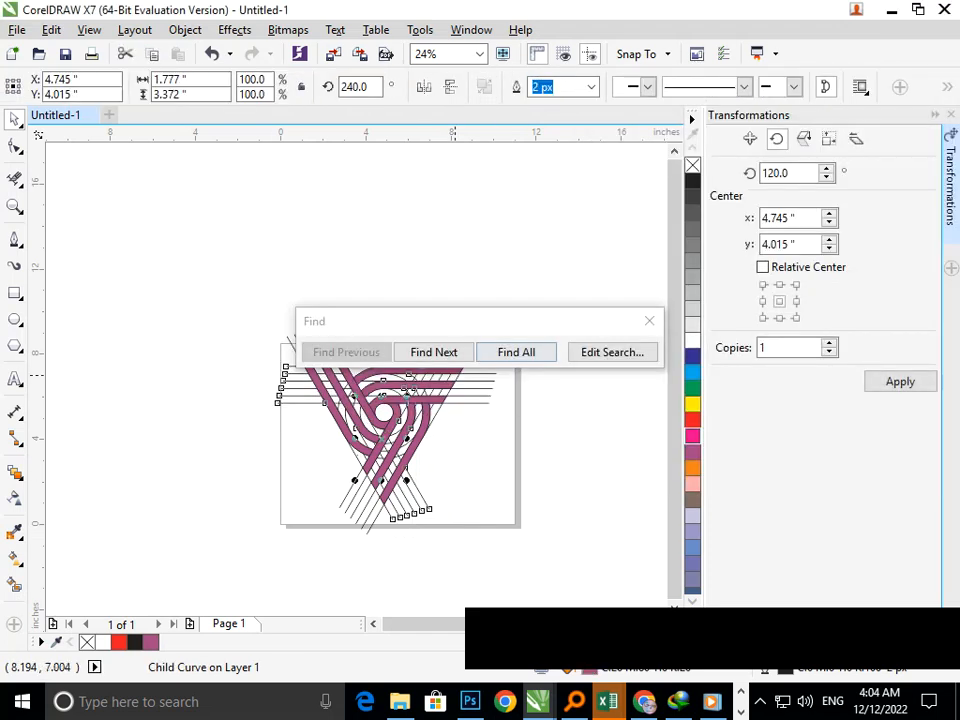
key(Return)
key(Return)
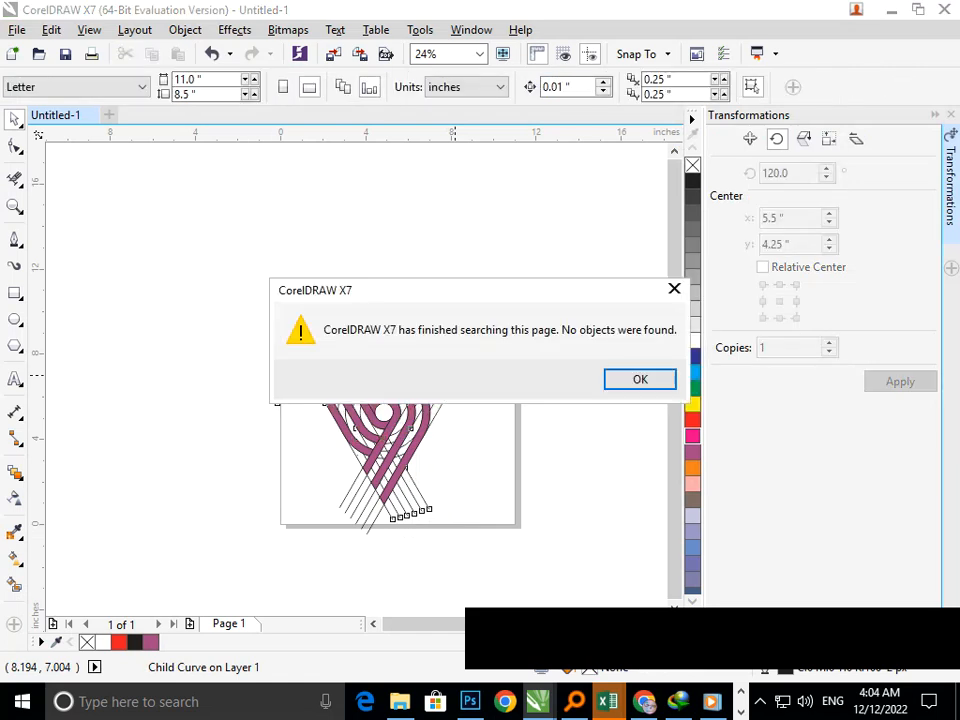
key(Return)
key(Return)
key(Return)
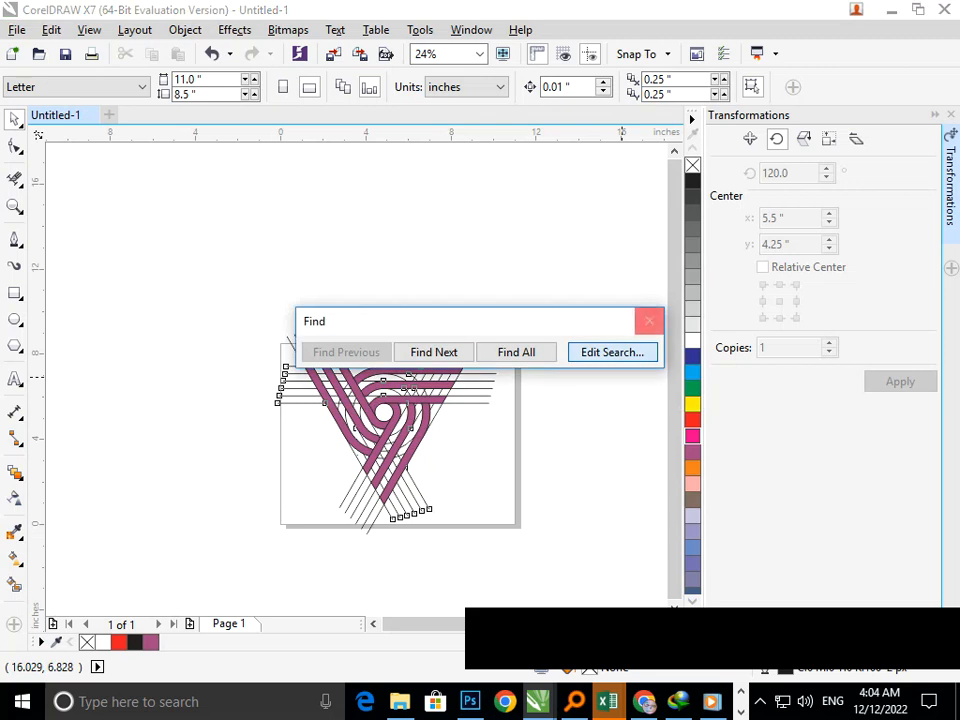
key(Escape)
Select all three purple band groups and move them together off the line pattern, to the empty area beyond the page's upper-left corner
drag(417, 436, 236, 270)
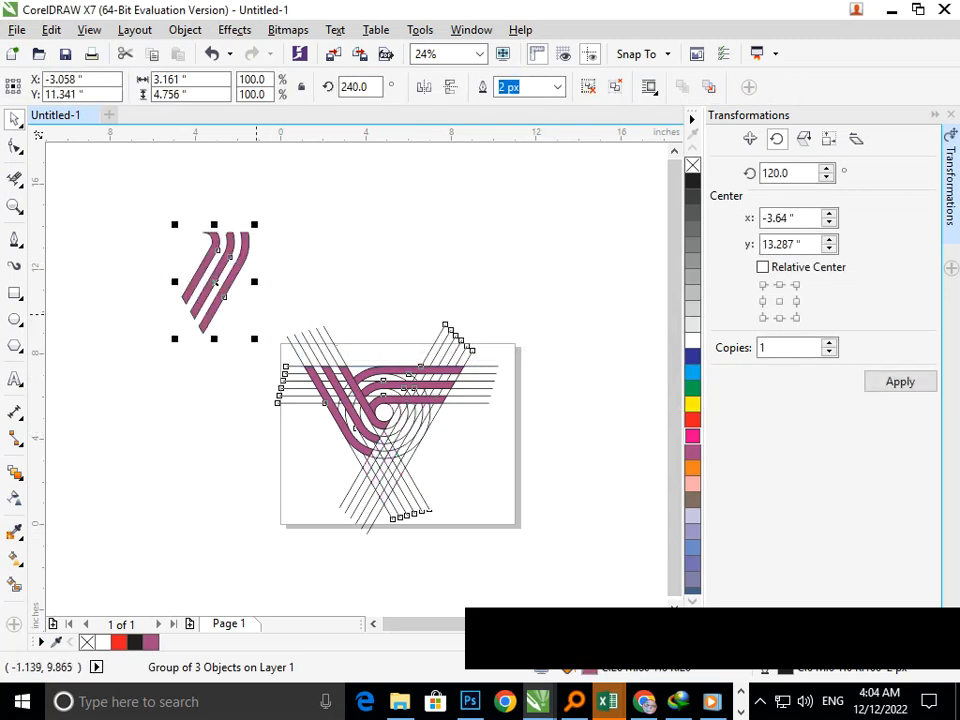
key(ctrl+z)
shift+click(343, 428)
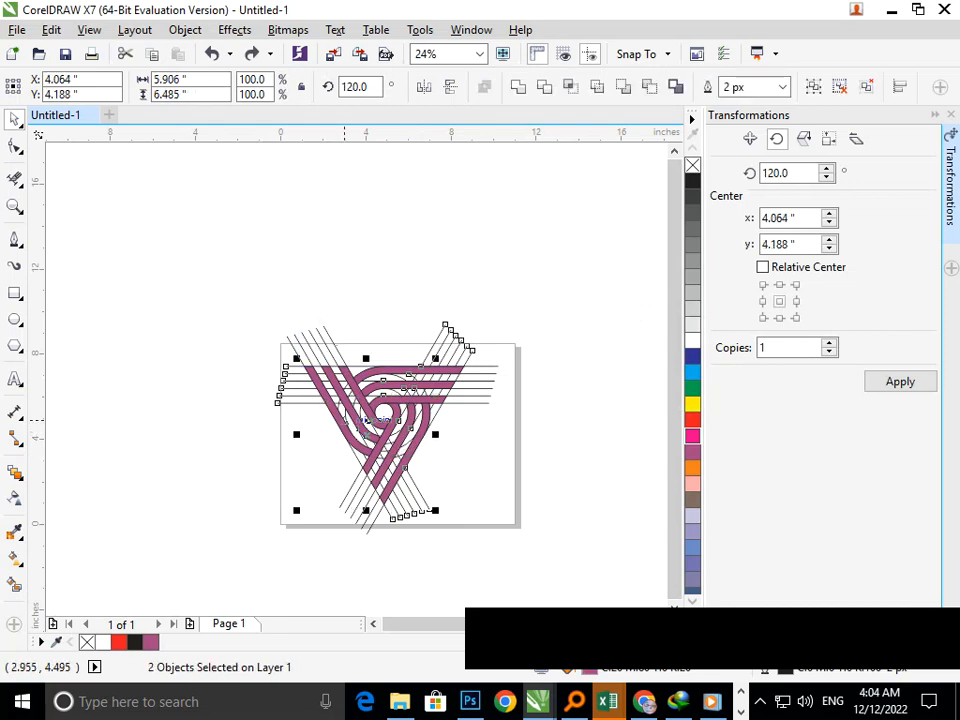
shift+click(372, 369)
drag(389, 409, 148, 265)
Delete all the construction lines and circles, and move the three band groups back to about the middle of the page
drag(220, 280, 561, 584)
key(Delete)
drag(53, 196, 275, 358)
drag(158, 308, 399, 452)
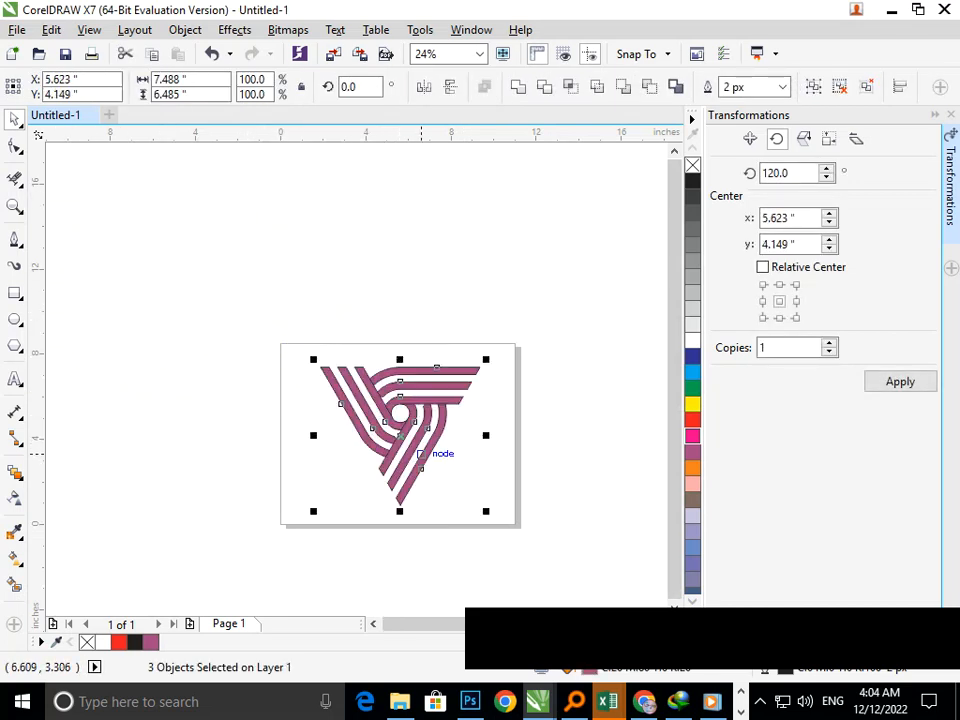
Select the three purple band groups and combine them into a single curve
click(525, 278)
drag(253, 270, 664, 528)
drag(79, 238, 469, 602)
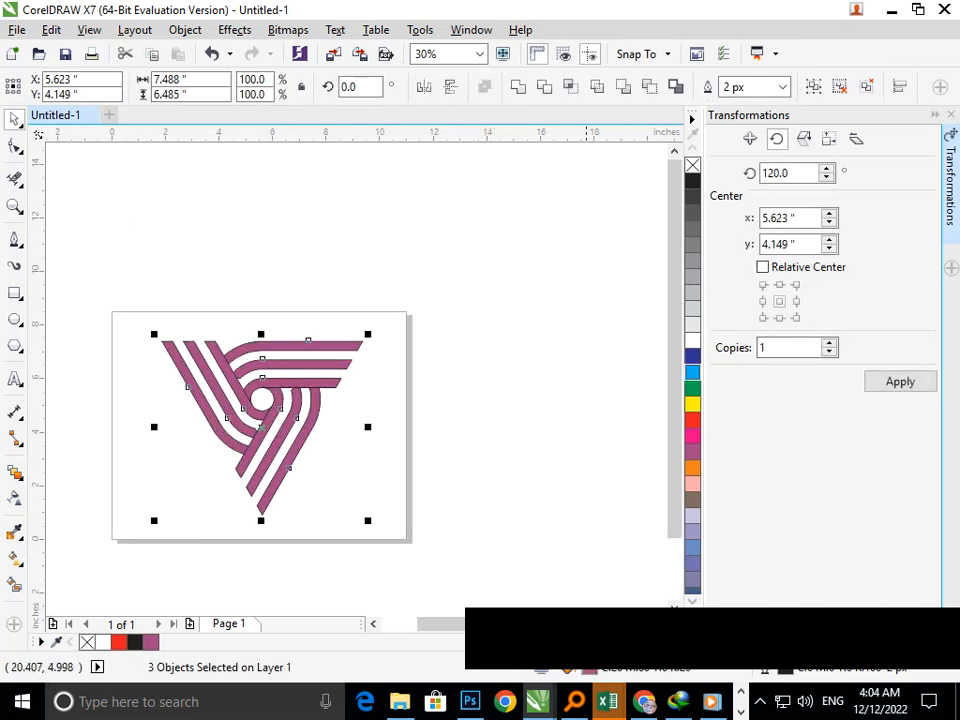
key(ctrl+l)
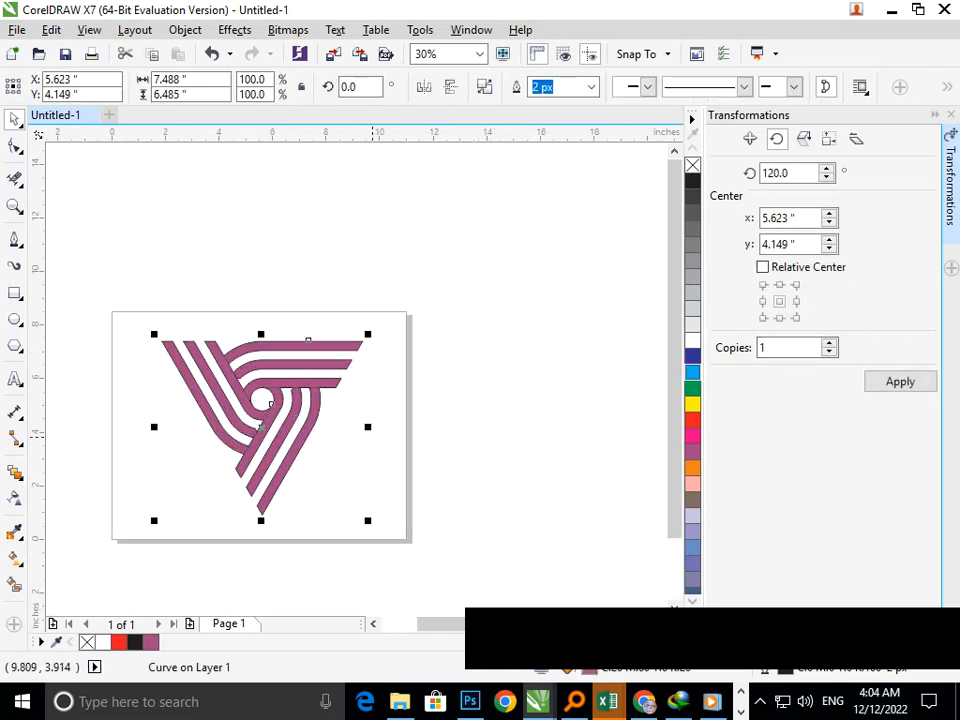
Close the Transformations docker and inspect the finished triangular logo at a larger magnification
key(Escape)
scroll(357, 388, up, 4)
scroll(266, 413, down, 4)
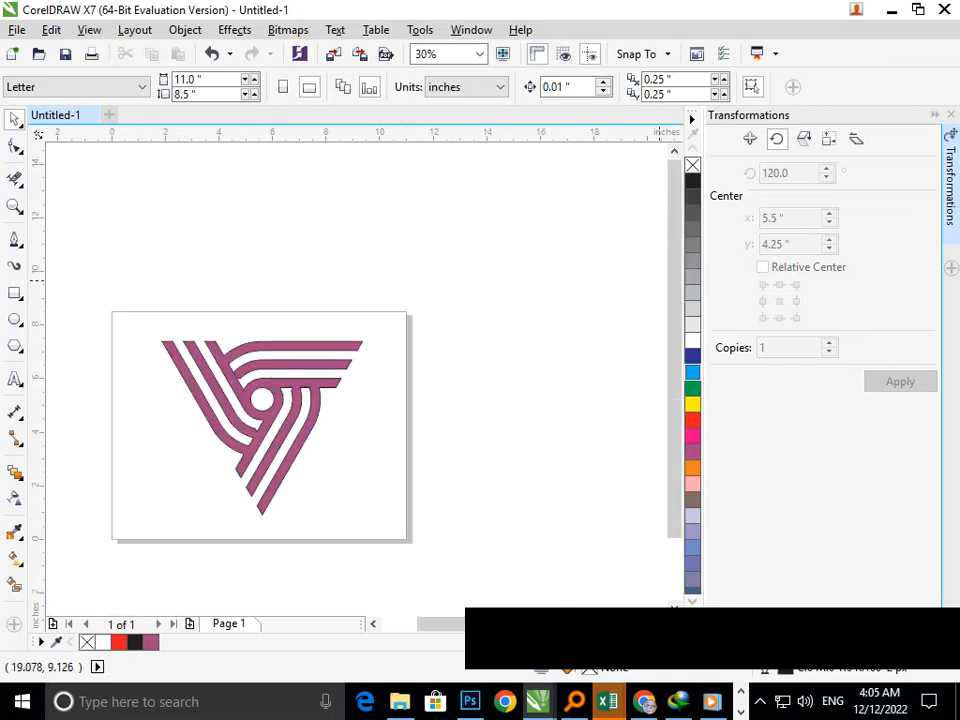
click(951, 115)
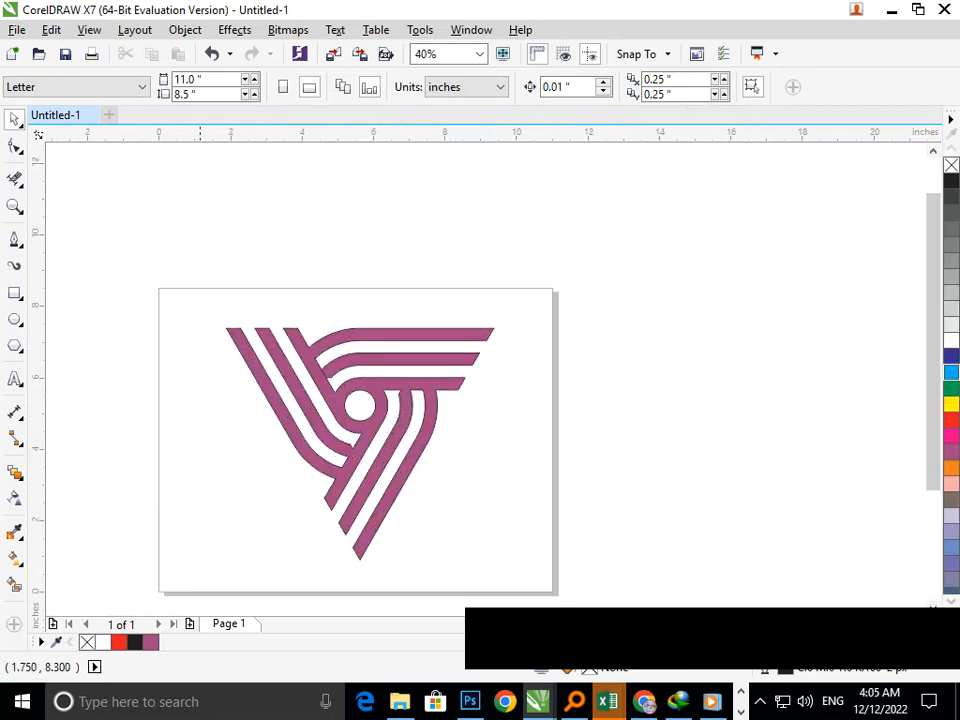
drag(129, 260, 575, 554)
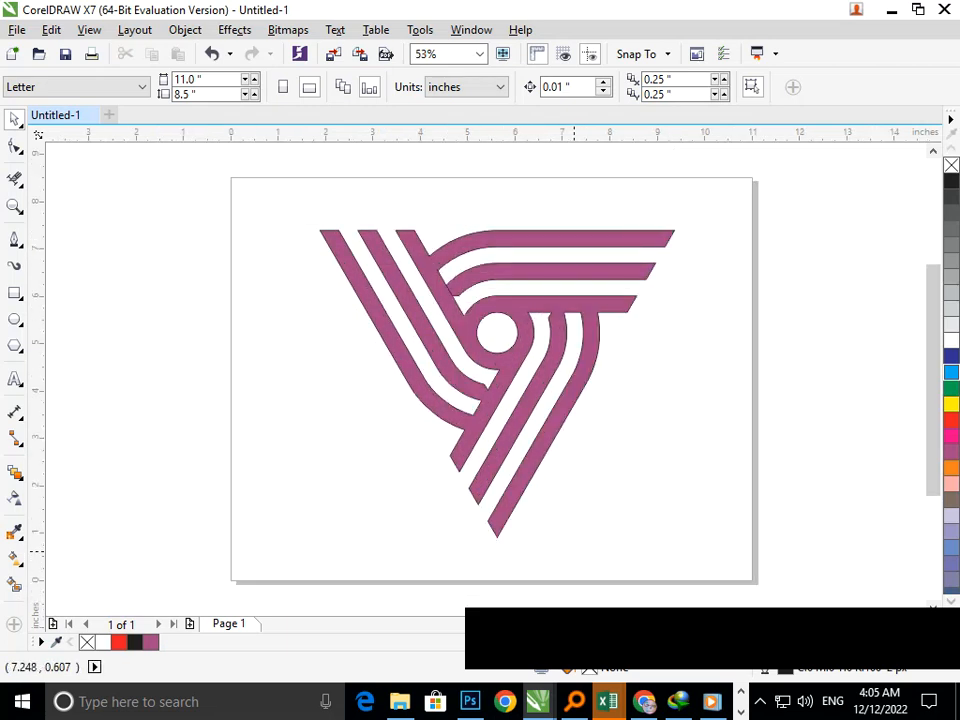